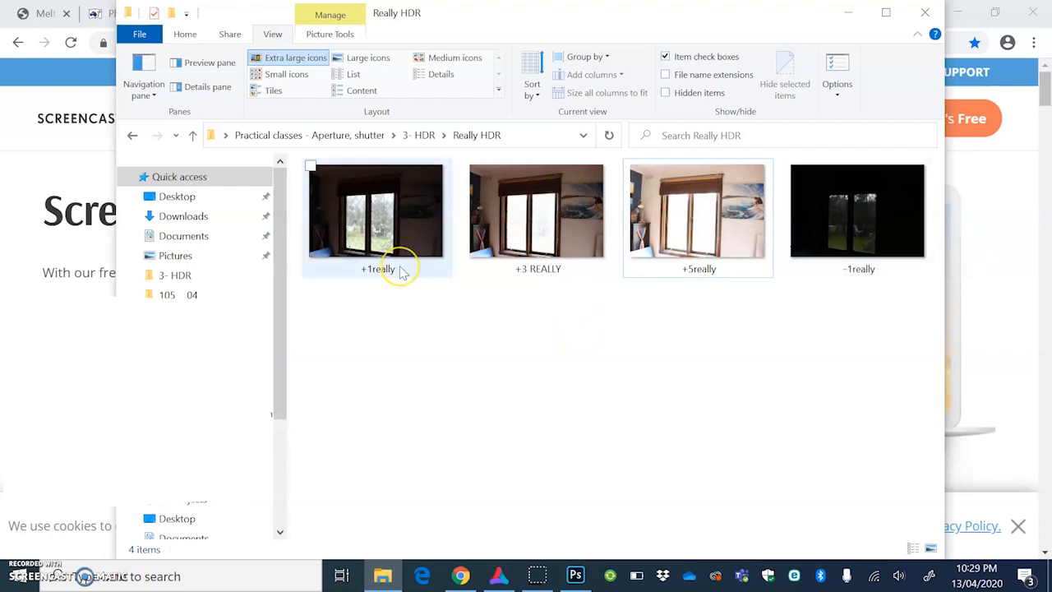
Switch to Photoshop and try merging the exposures +1really, +3 REALLY, +5really and -1really with Merge to HDR Pro, using automatic source alignment
mouse_move(403, 273)
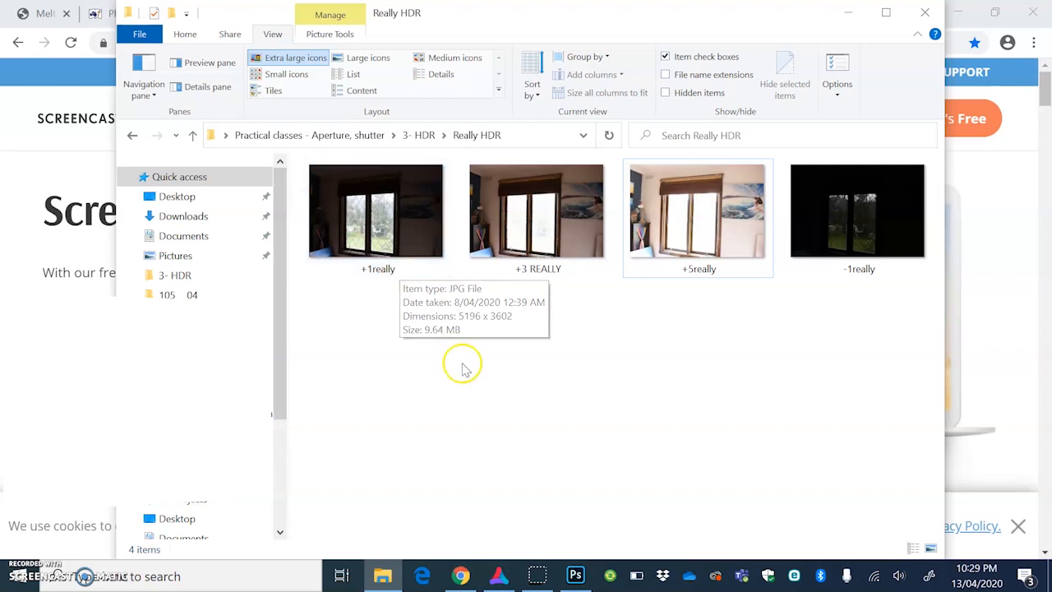
mouse_move(575, 578)
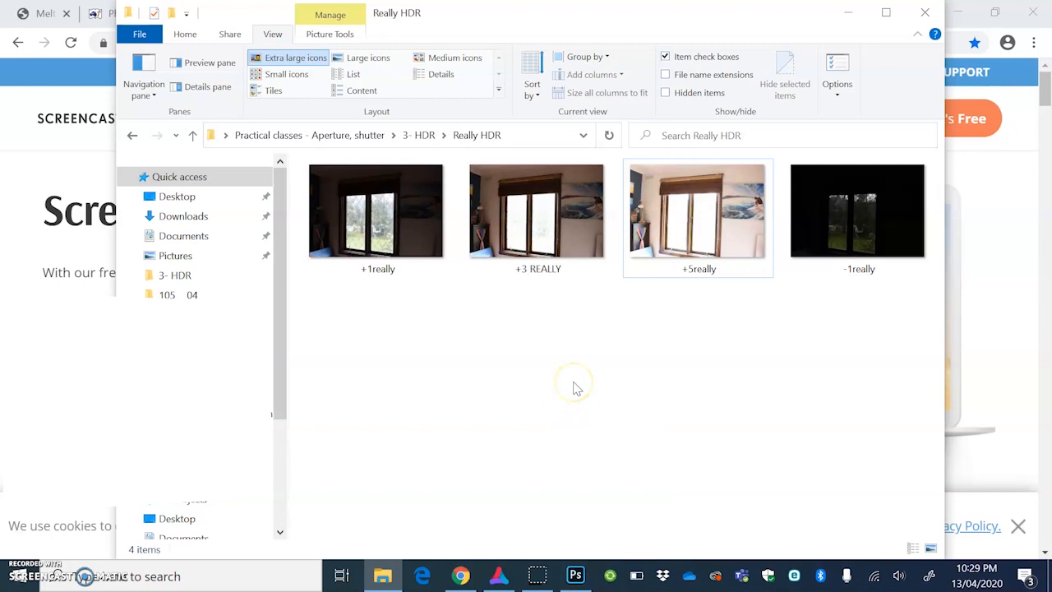
left_click(576, 576)
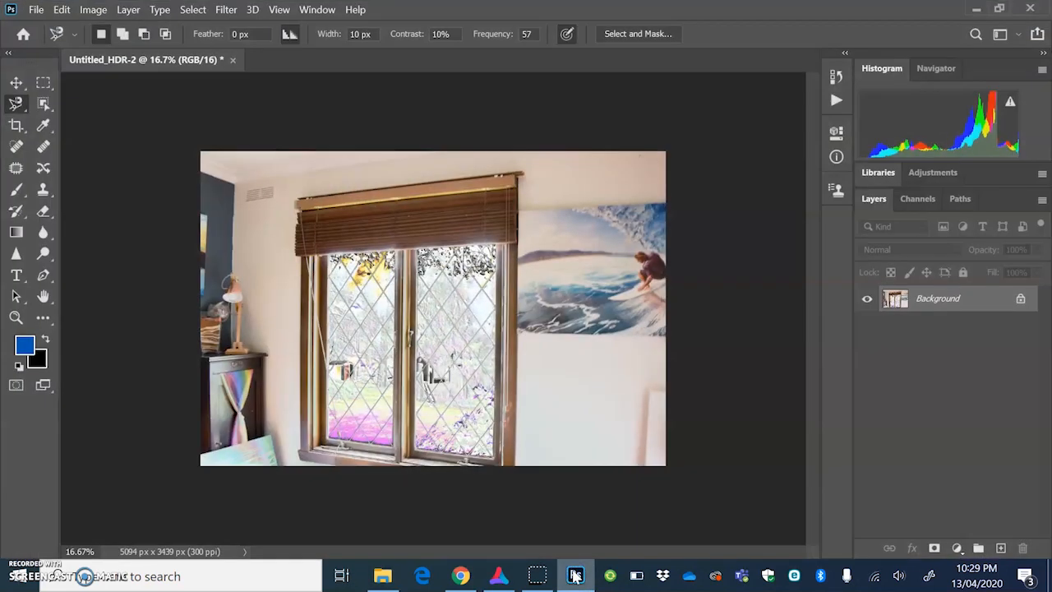
left_click(34, 9)
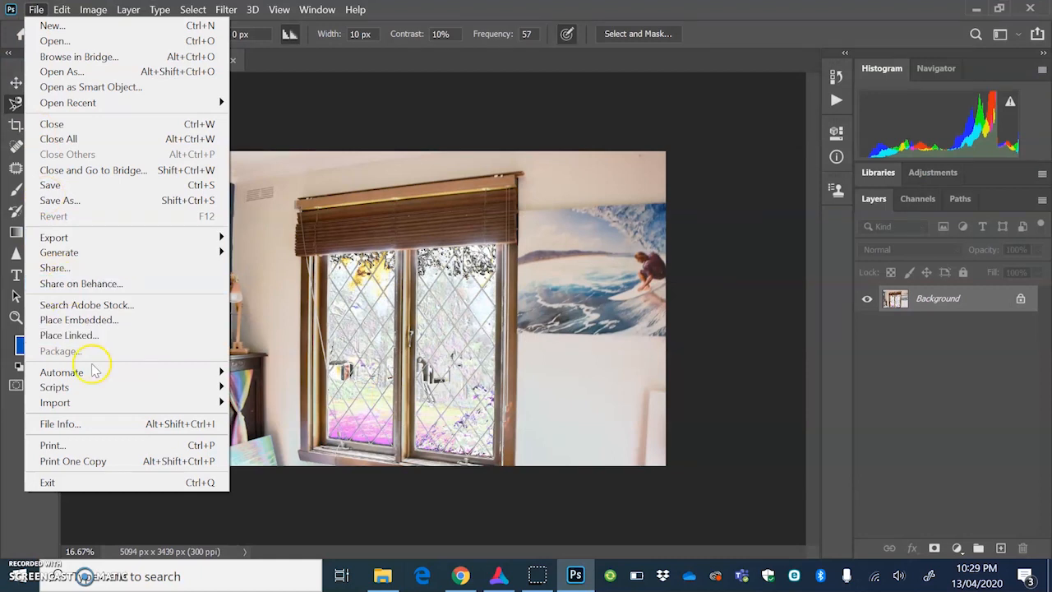
mouse_move(115, 372)
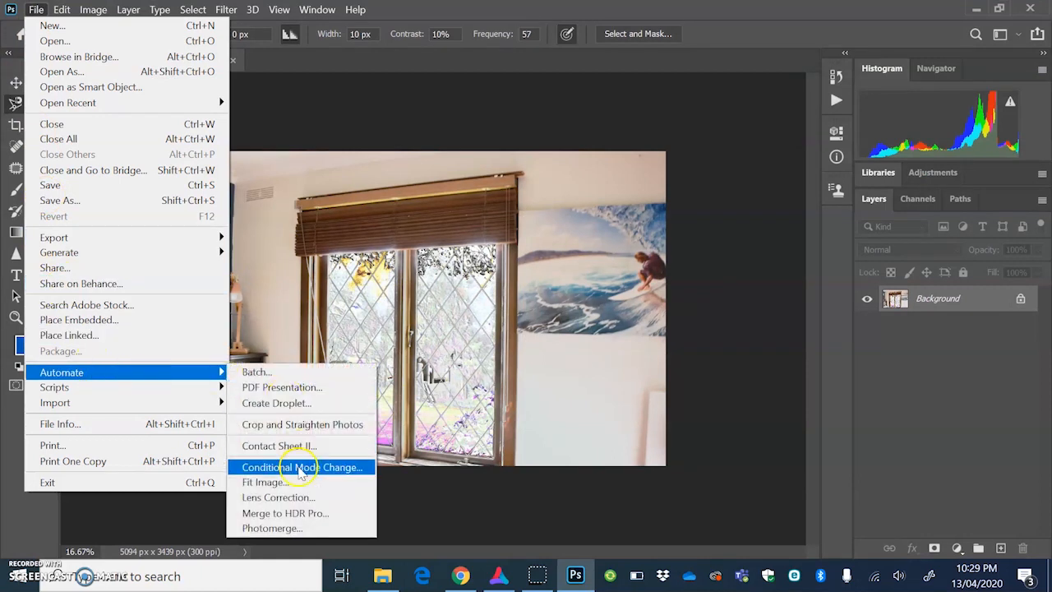
left_click(342, 515)
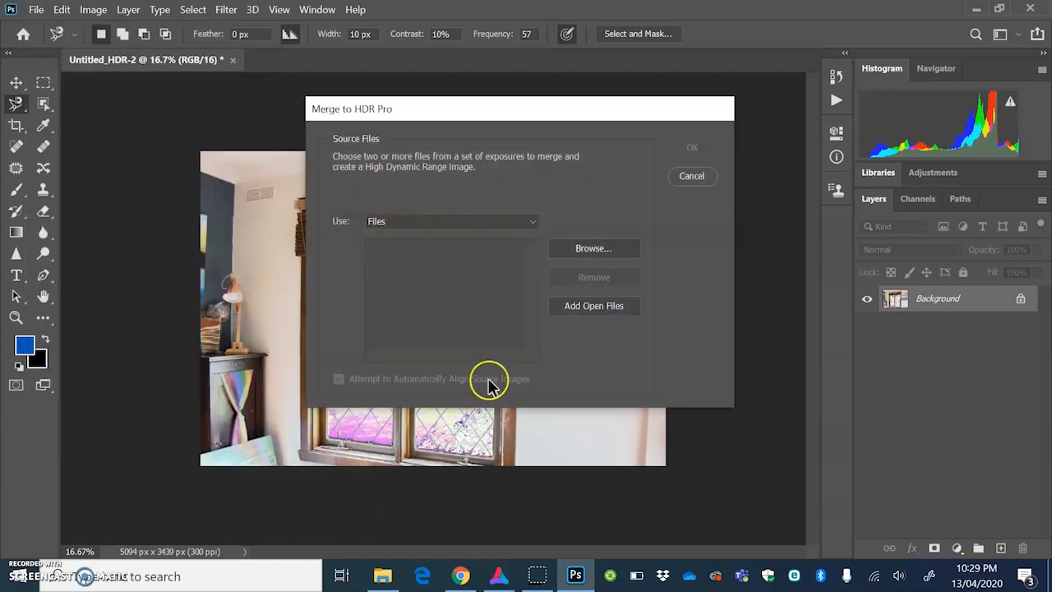
left_click(570, 252)
left_click_drag(471, 323, 863, 221)
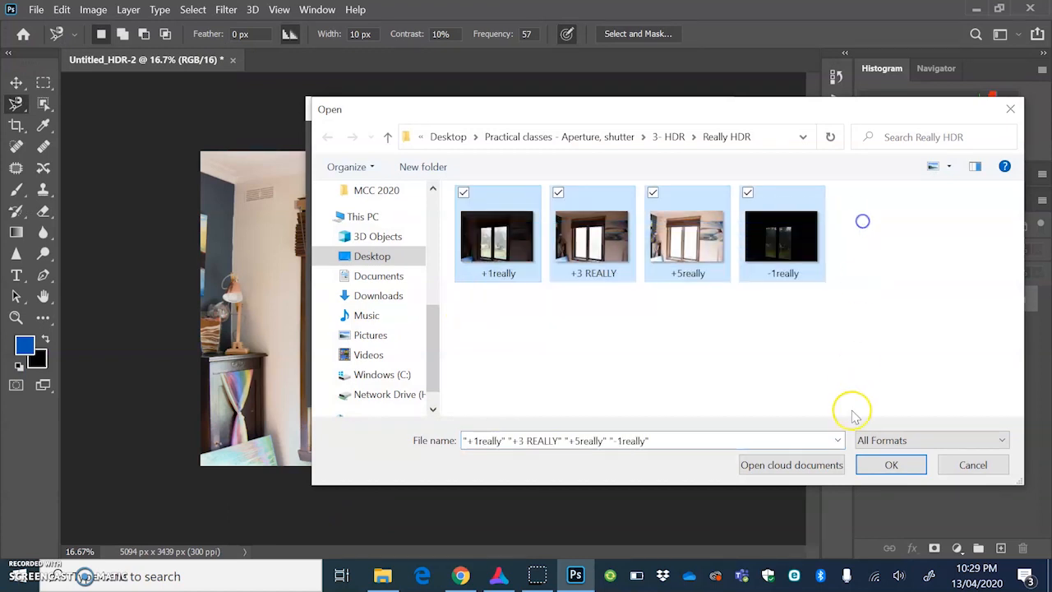
left_click(888, 466)
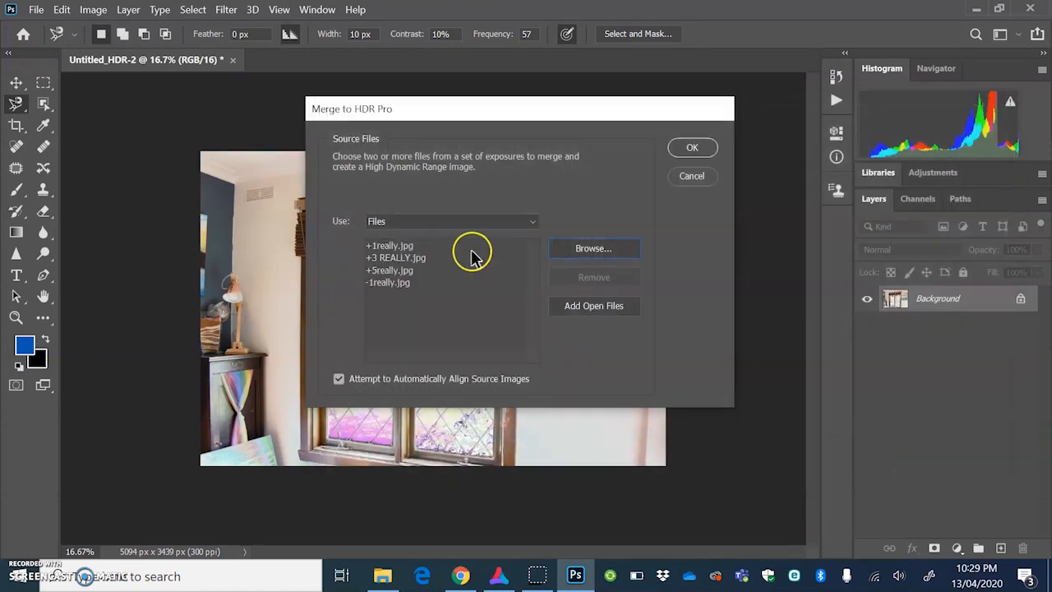
left_click(691, 150)
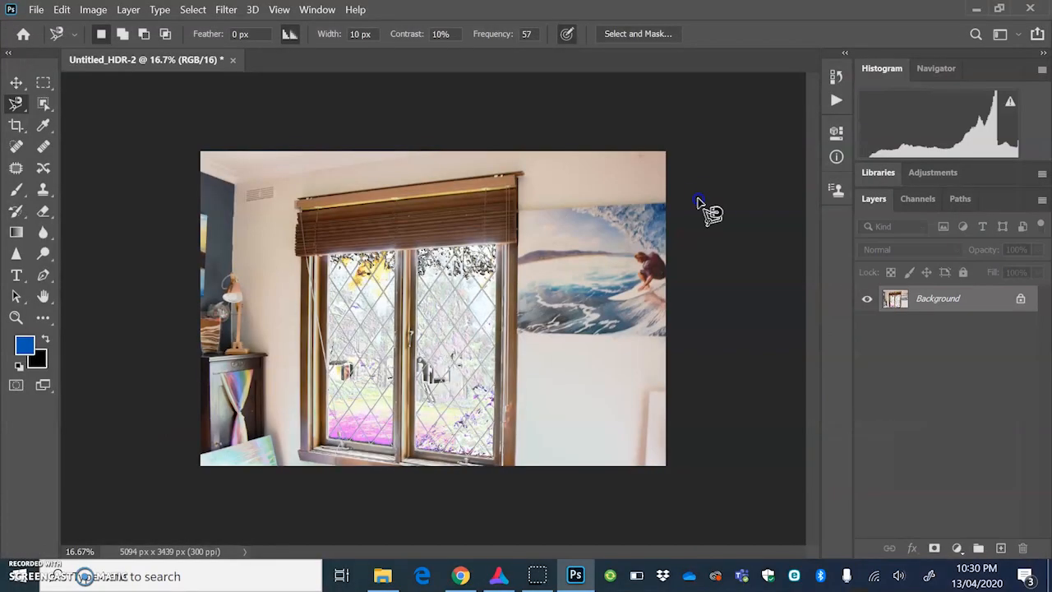
Clear the Photoshop and File Explorer windows, bring up skylum.com/edu/luminar-4 in Chrome, and open the Aurora HDR trial download
left_click(577, 577)
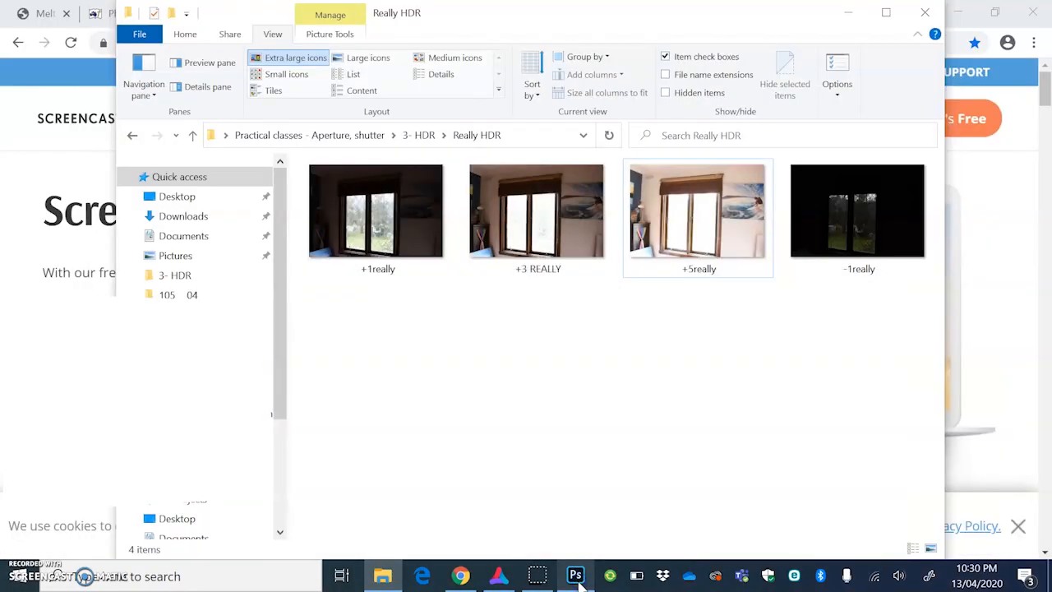
left_click(849, 17)
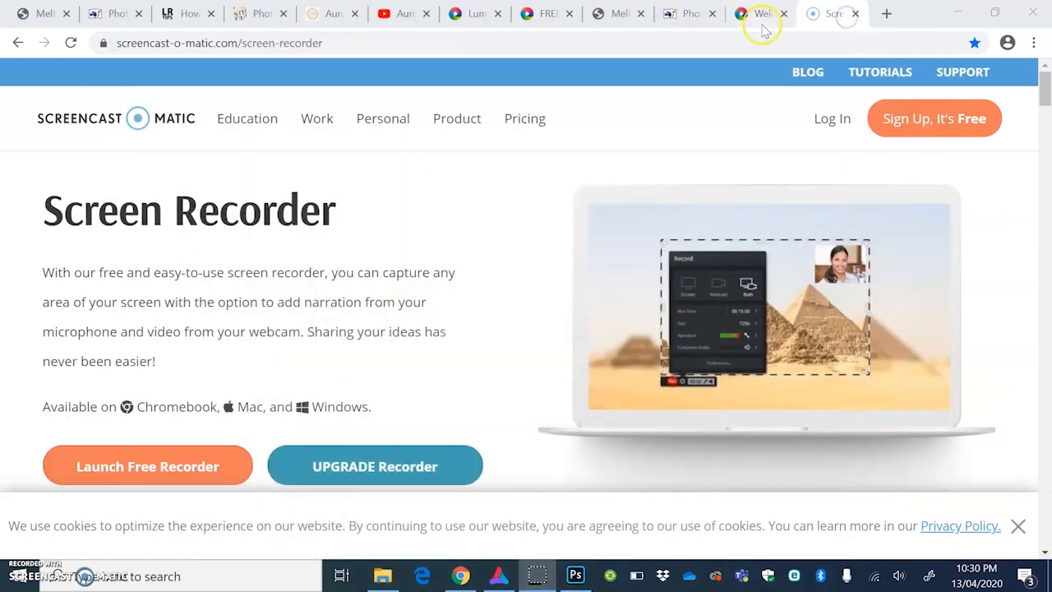
left_click(474, 11)
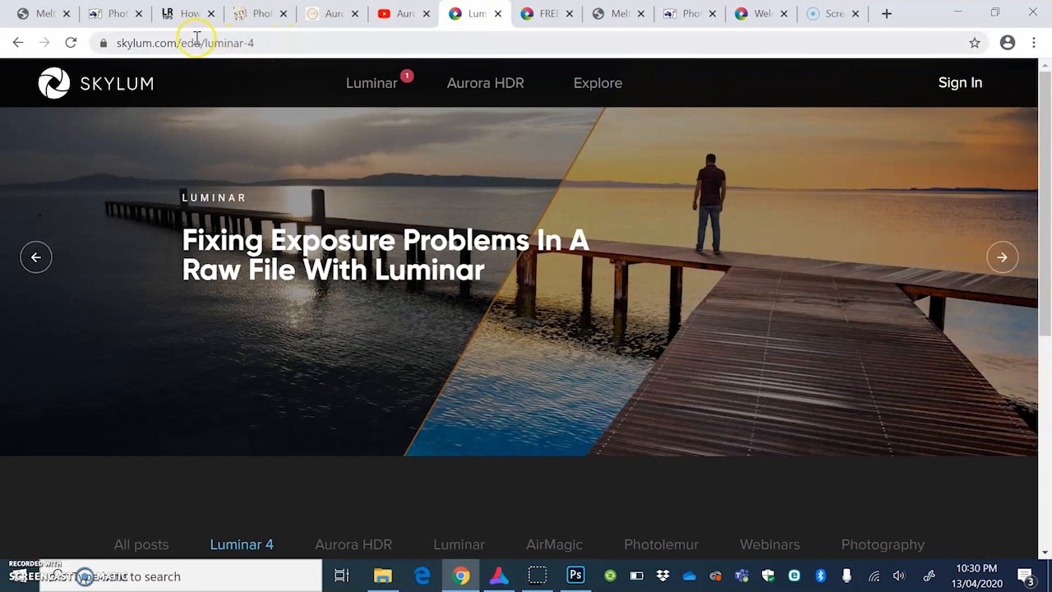
left_click(269, 46)
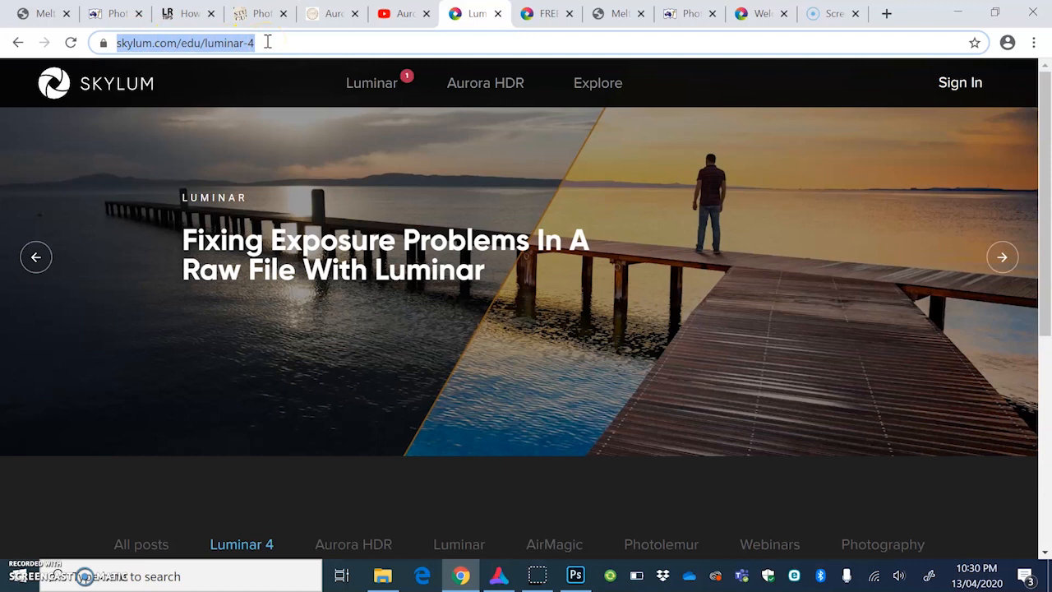
left_click(267, 41)
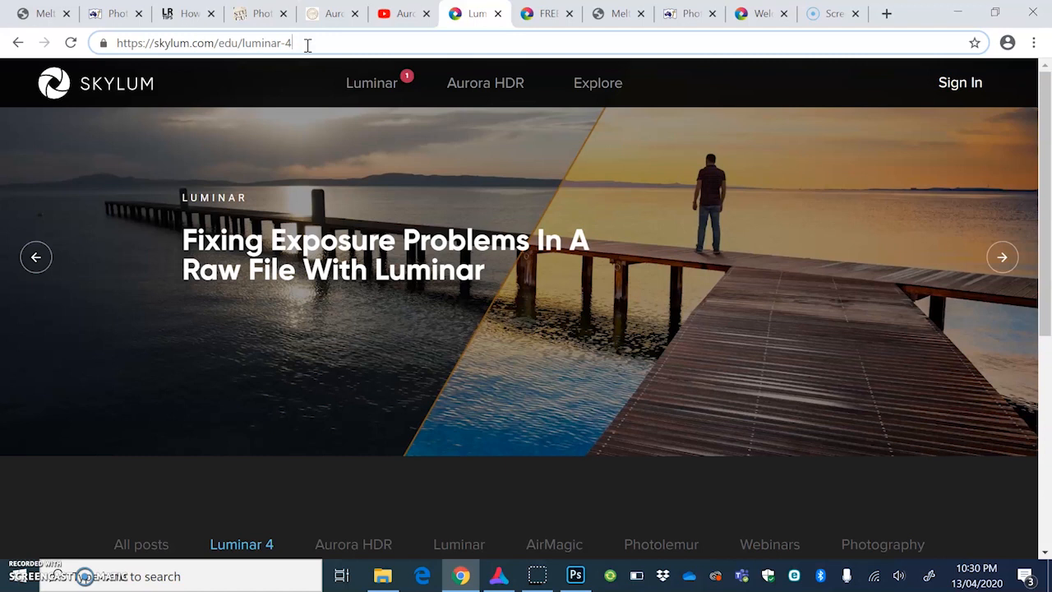
mouse_move(482, 97)
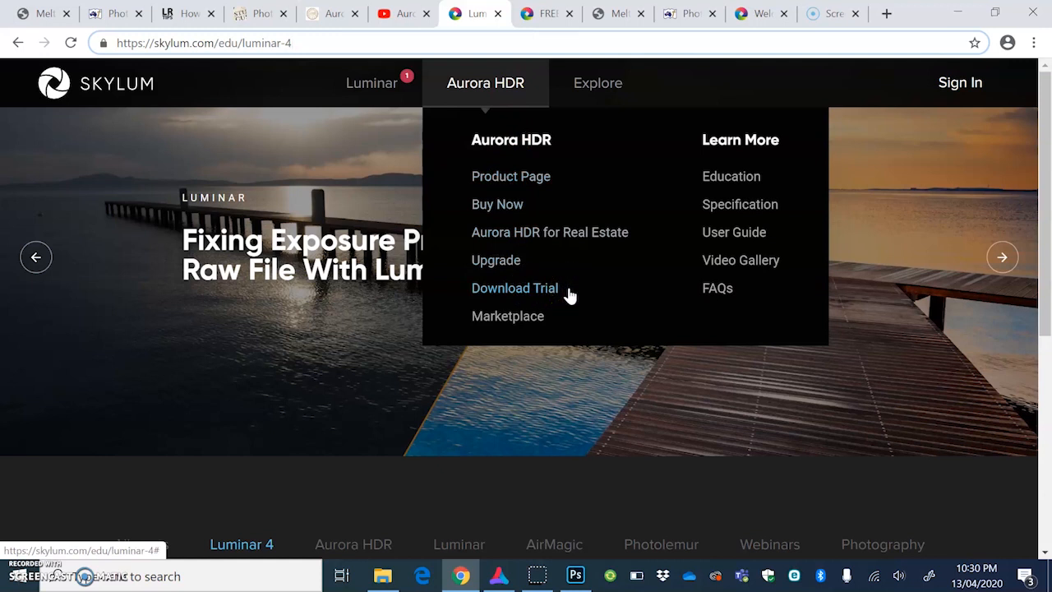
left_click(556, 294)
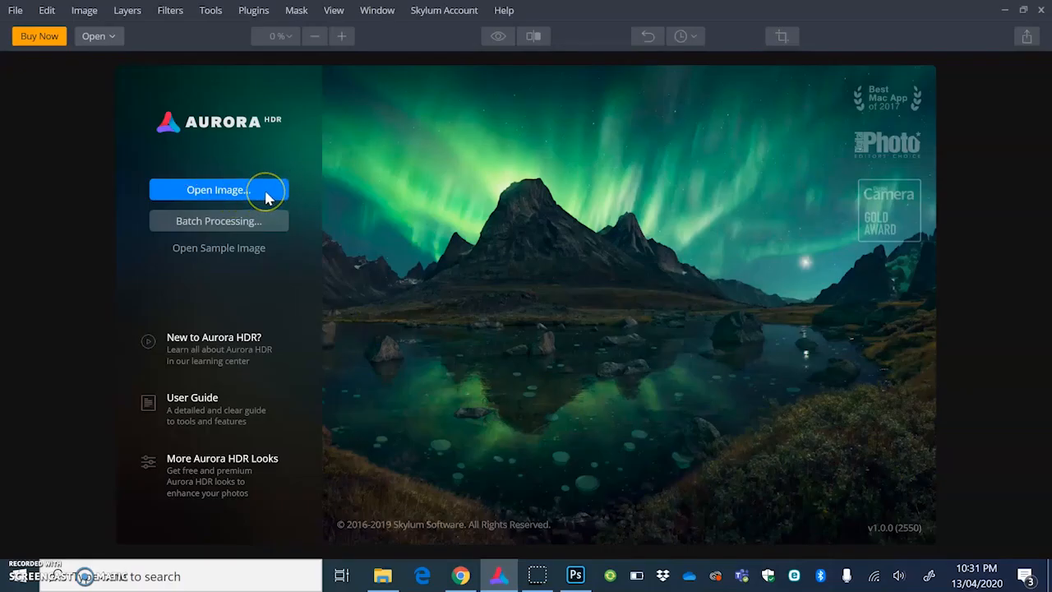
In Aurora HDR, open the four bracketed window photos from the Really HDR folder together
left_click(267, 196)
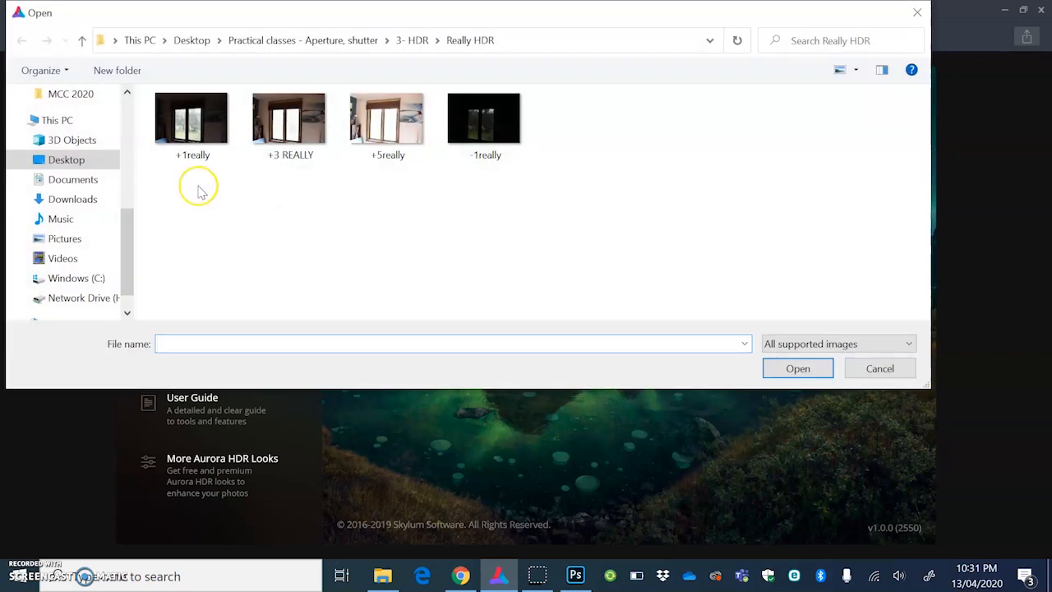
left_click_drag(200, 180, 513, 114)
left_click(773, 370)
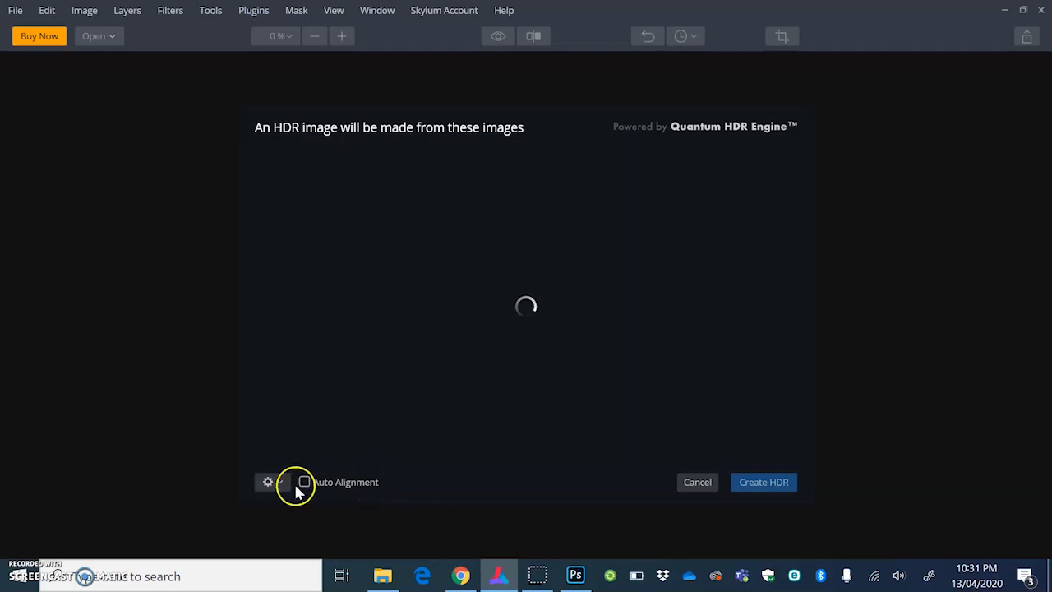
Create the HDR image with Auto Alignment, Ghost Reduction and Chromatic Aberration Reduction enabled
left_click(303, 483)
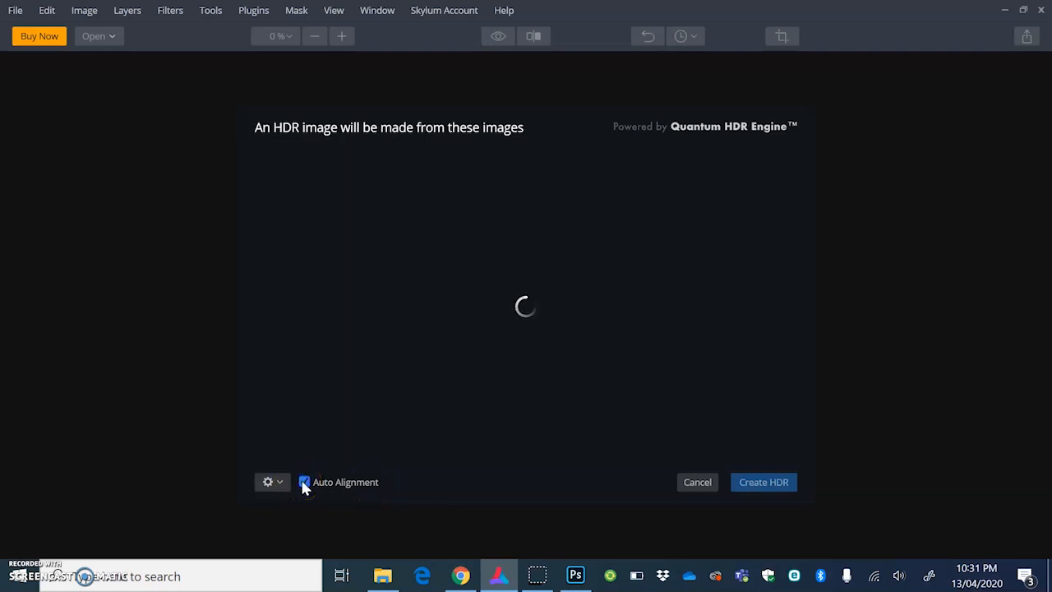
left_click(281, 485)
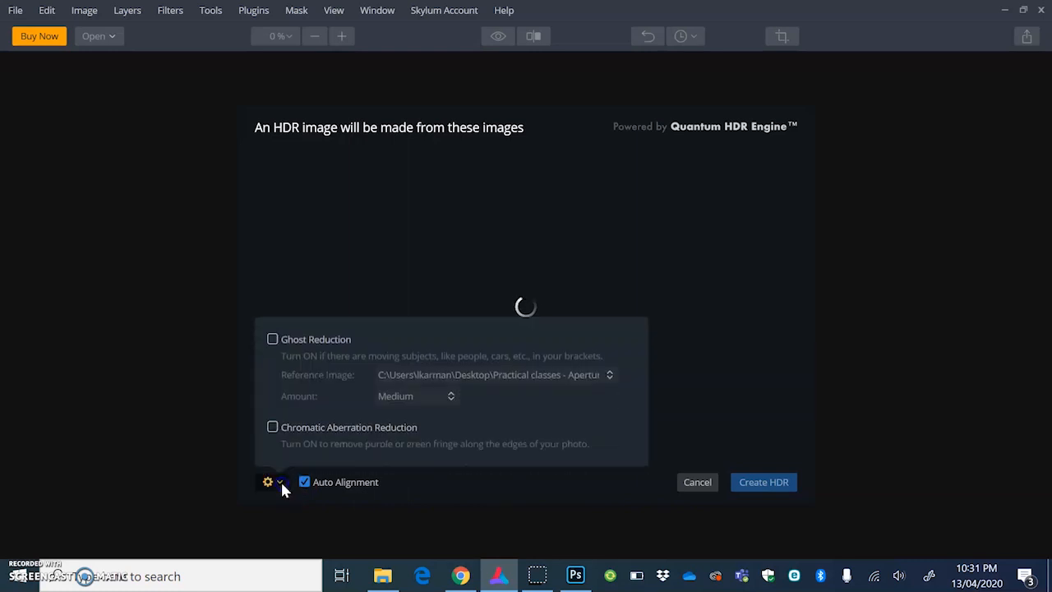
left_click(273, 340)
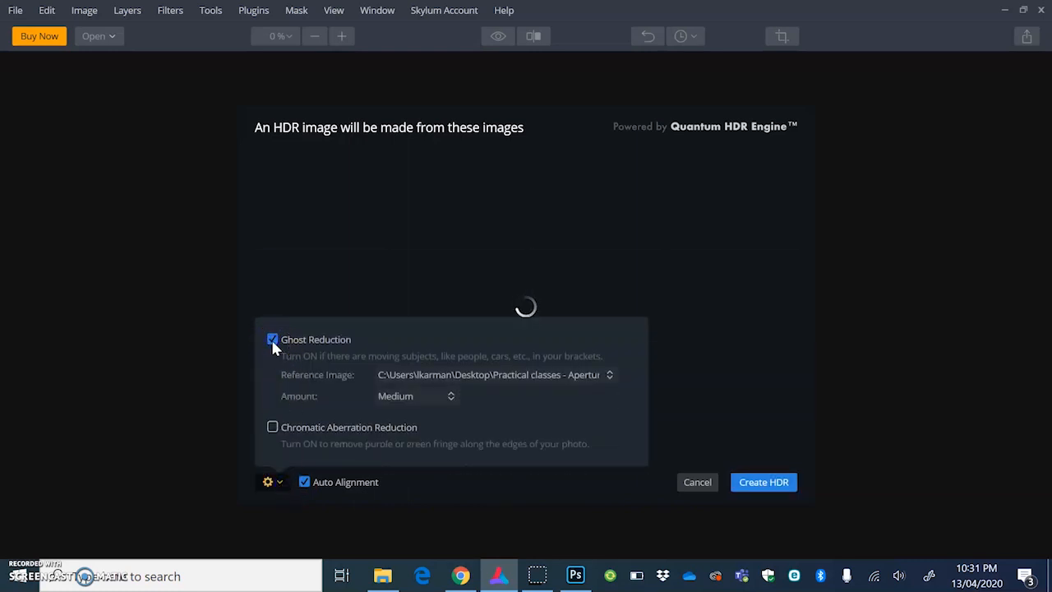
left_click(272, 427)
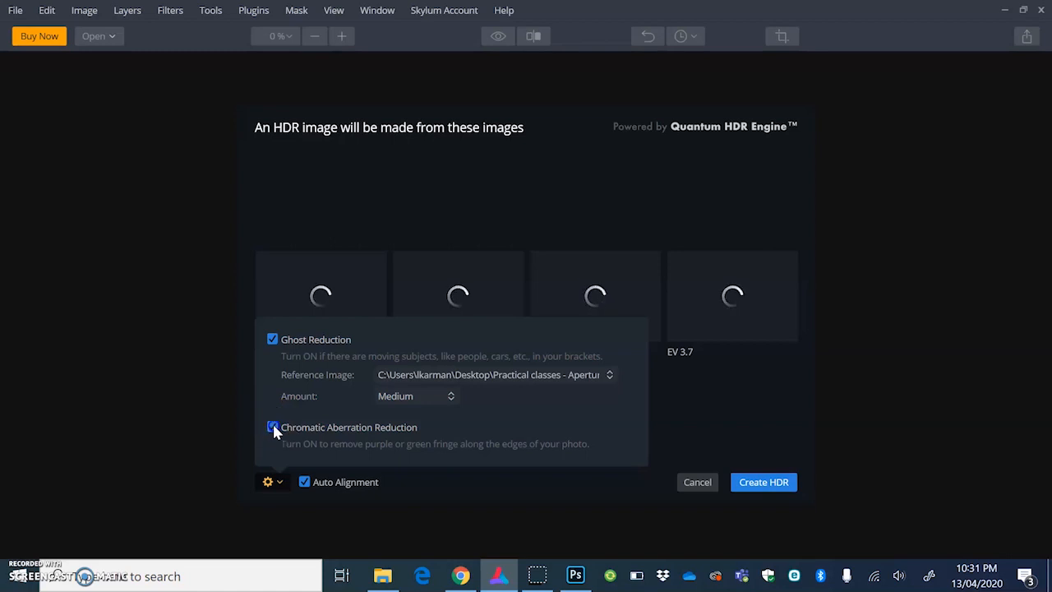
left_click(468, 489)
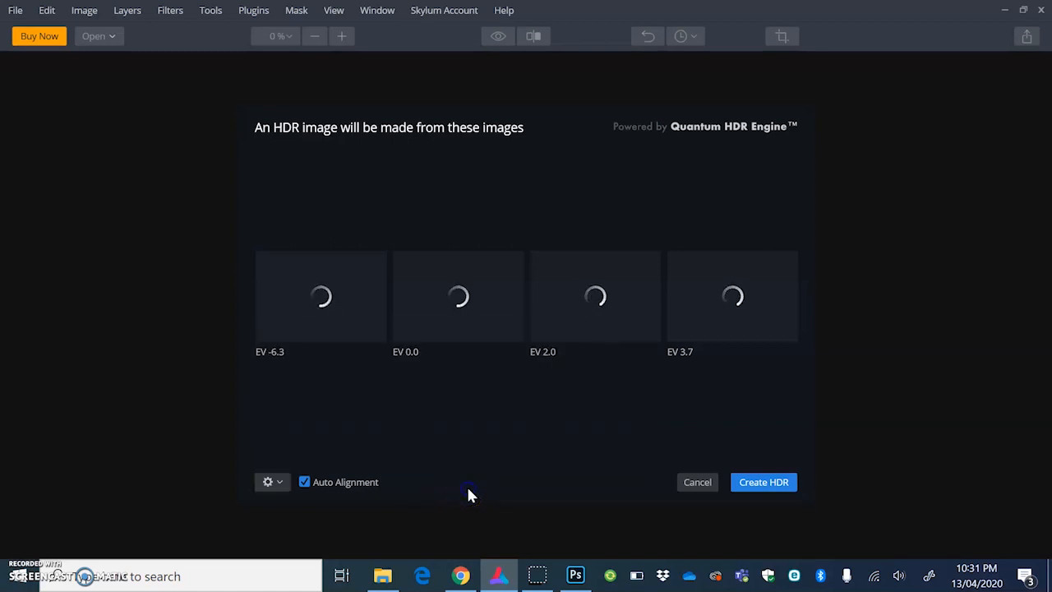
left_click(763, 483)
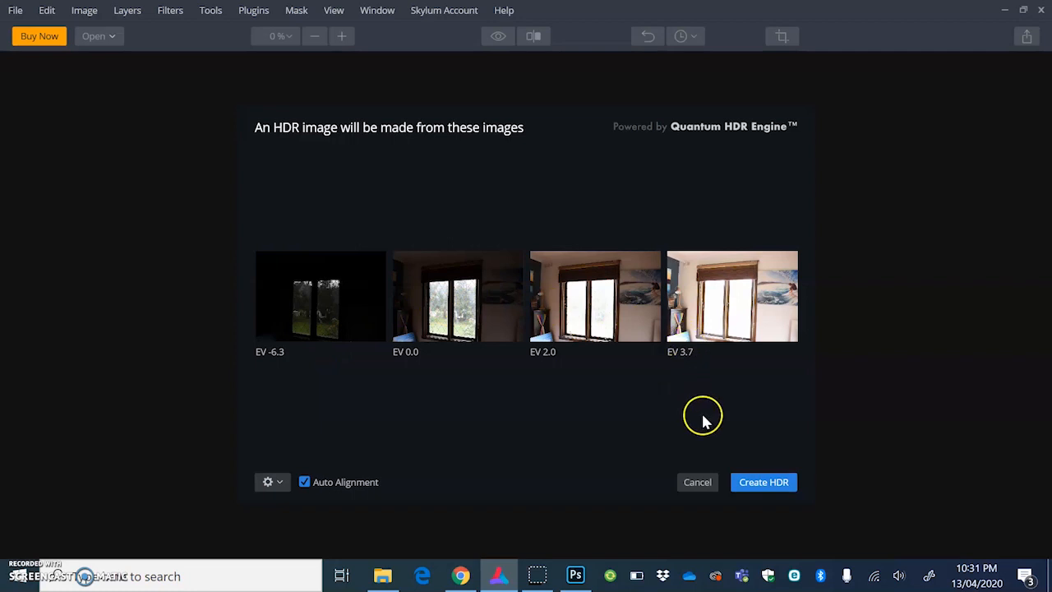
left_click(754, 483)
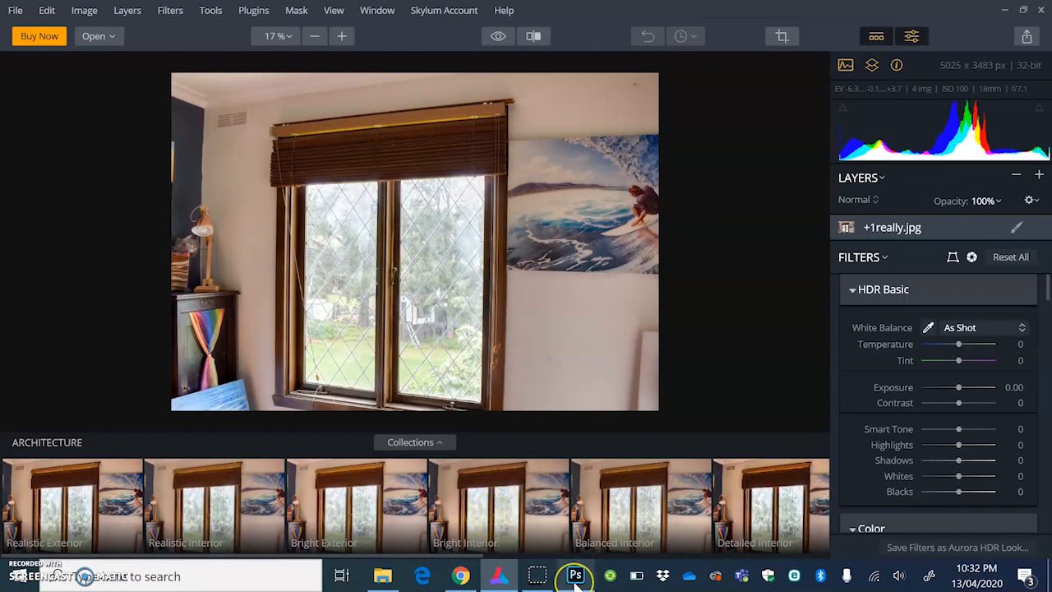
Switch to Photoshop to compare its HDR version of the window photo, and return to Aurora HDR
mouse_move(576, 581)
left_click(564, 508)
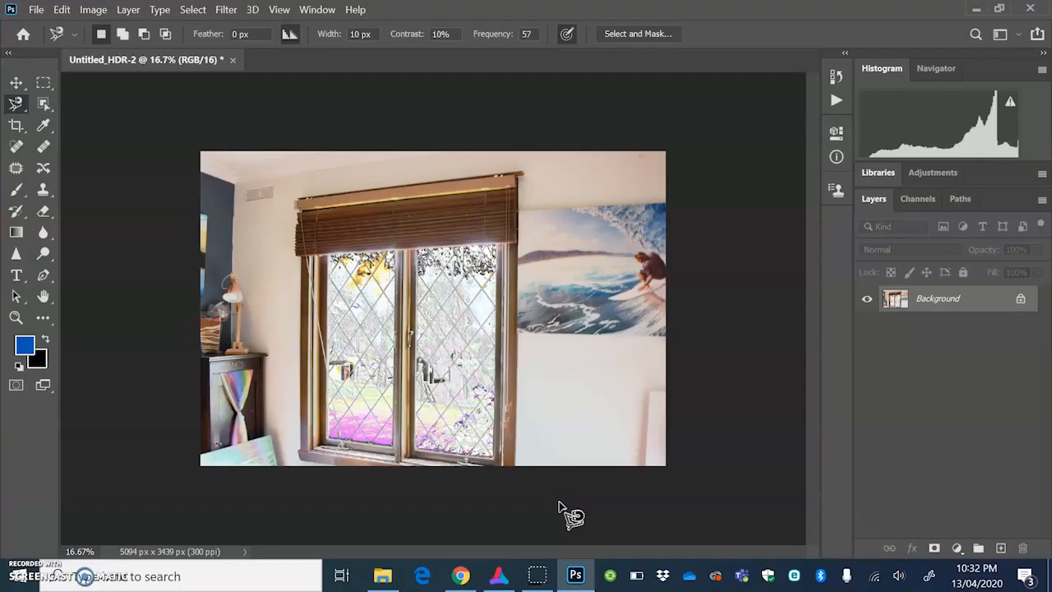
left_click(504, 570)
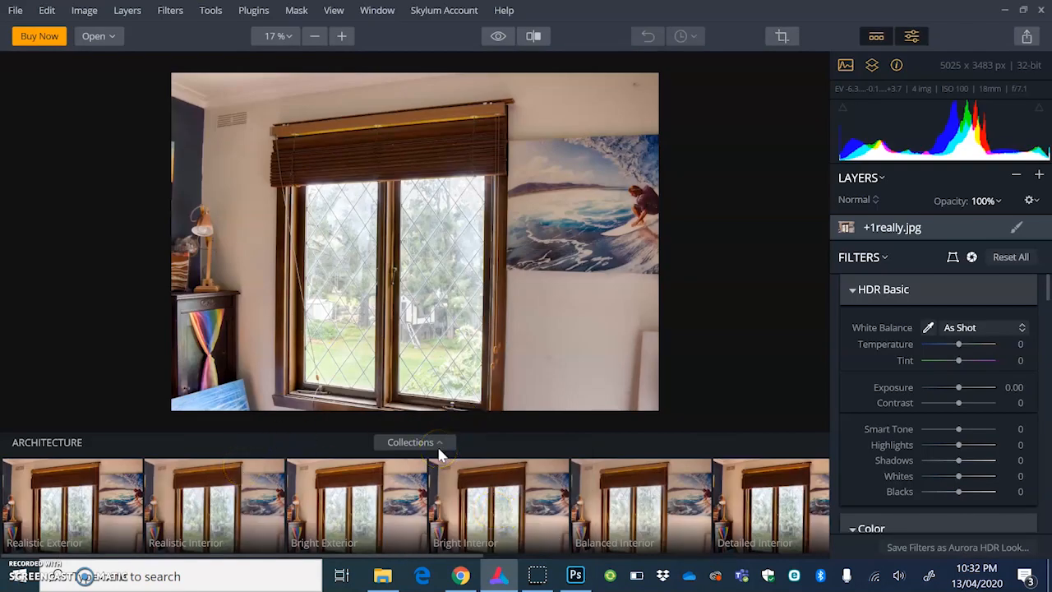
Set the HDR Basic temperature to -7 and the exposure to -0.89 for the merged image
mouse_move(961, 345)
left_mouse_down()
mouse_move(948, 346)
mouse_move(975, 350)
mouse_move(956, 347)
left_mouse_up()
left_click(959, 360)
left_click(942, 387)
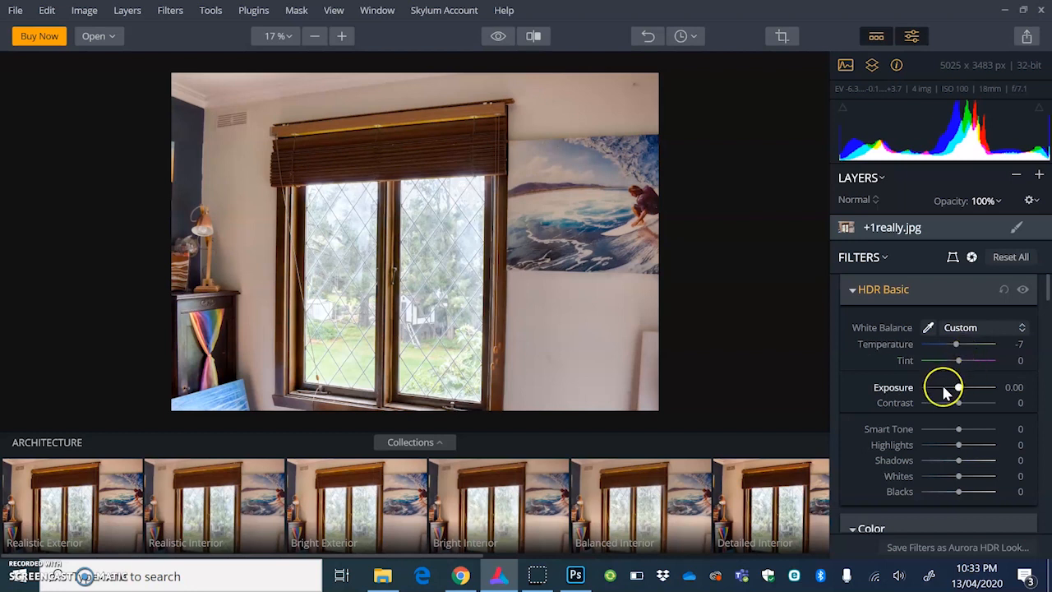
mouse_move(942, 392)
left_mouse_down()
mouse_move(971, 390)
mouse_move(954, 393)
left_mouse_up()
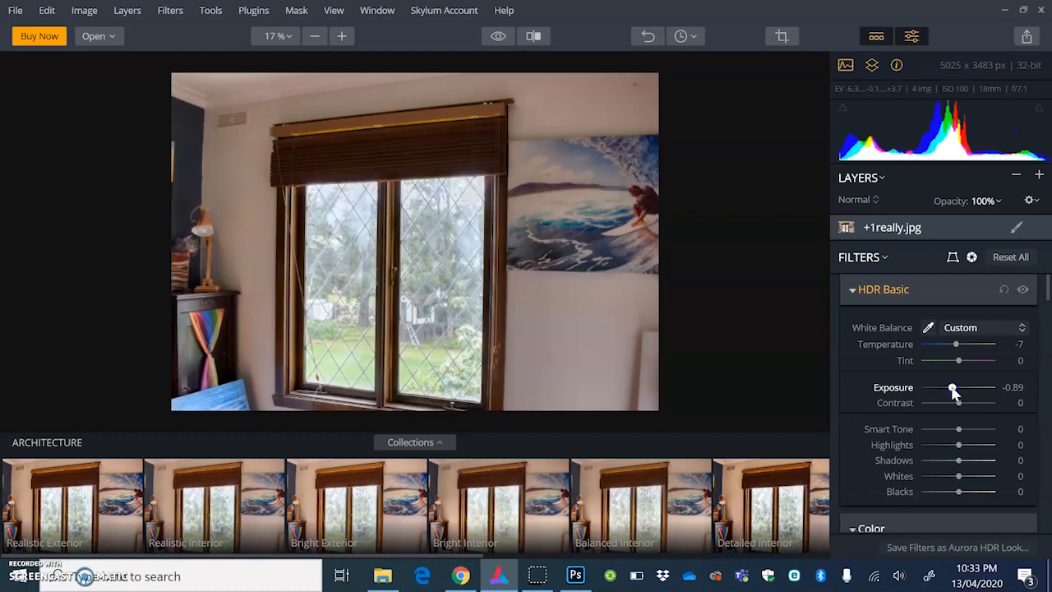
Set the Color filter's saturation to 49 and vibrance to -13
scroll(967, 429, "down", 1)
scroll(969, 430, "down", 4)
mouse_move(959, 362)
left_mouse_down()
mouse_move(979, 364)
mouse_move(959, 377)
mouse_move(978, 377)
mouse_move(953, 377)
left_mouse_up()
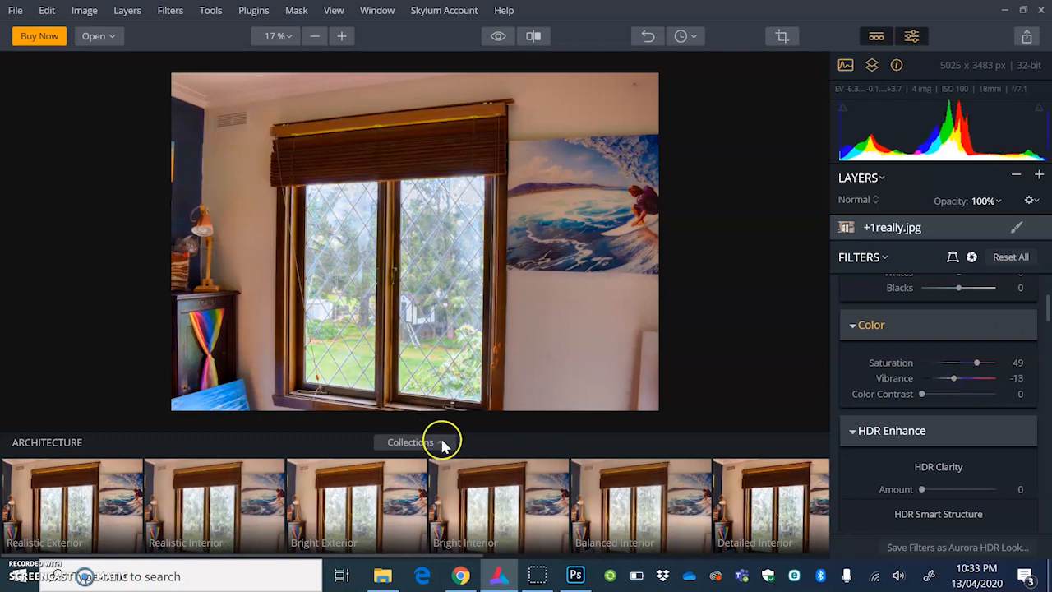
From the Architecture looks collection, try Realistic Exterior, and apply Realistic Interior with its amount set to 62
left_click(411, 443)
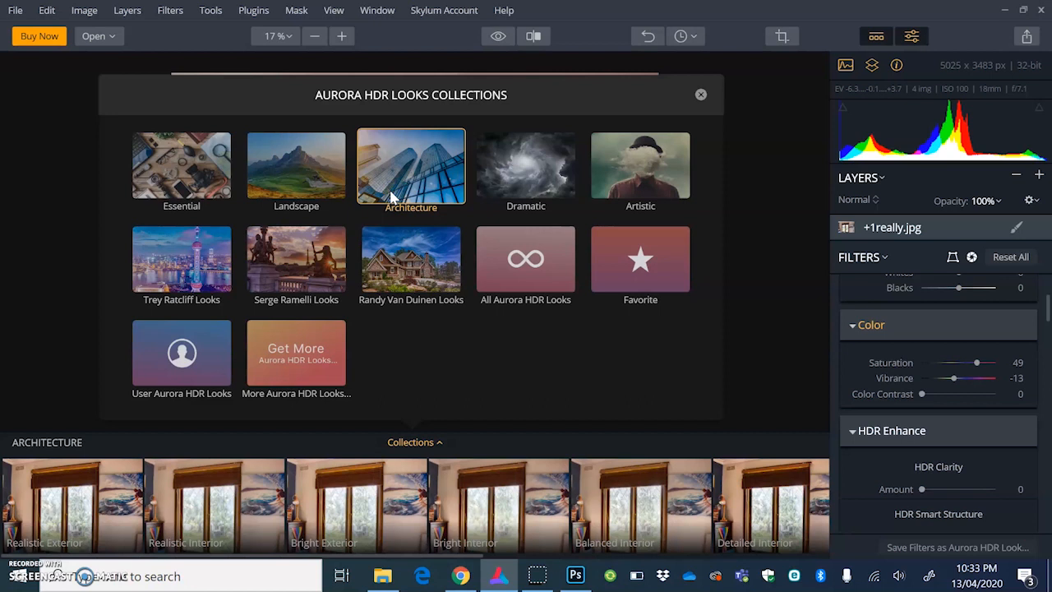
left_click(404, 164)
left_click(701, 95)
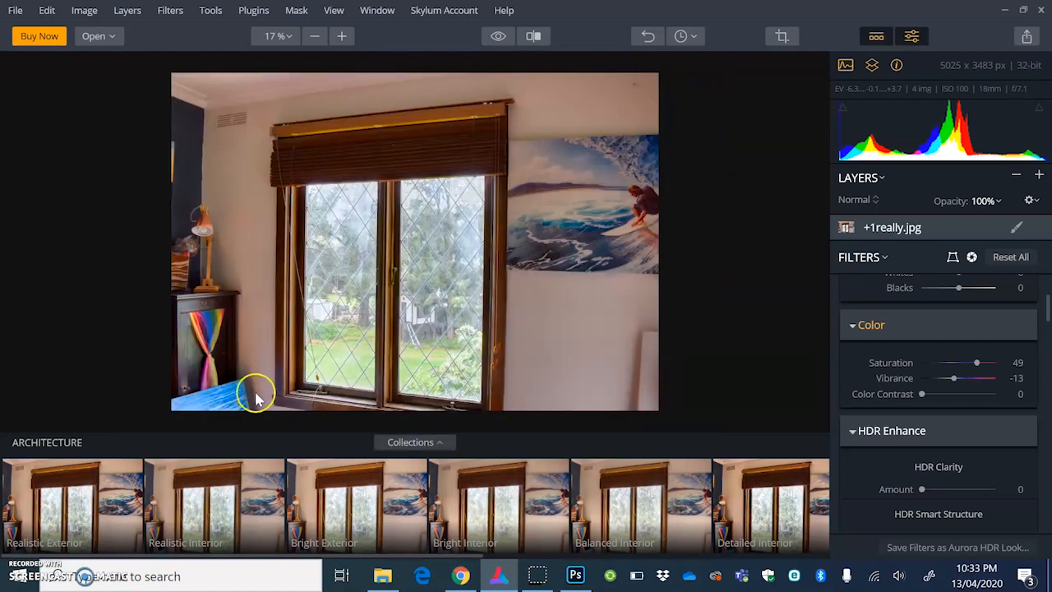
left_click(51, 502)
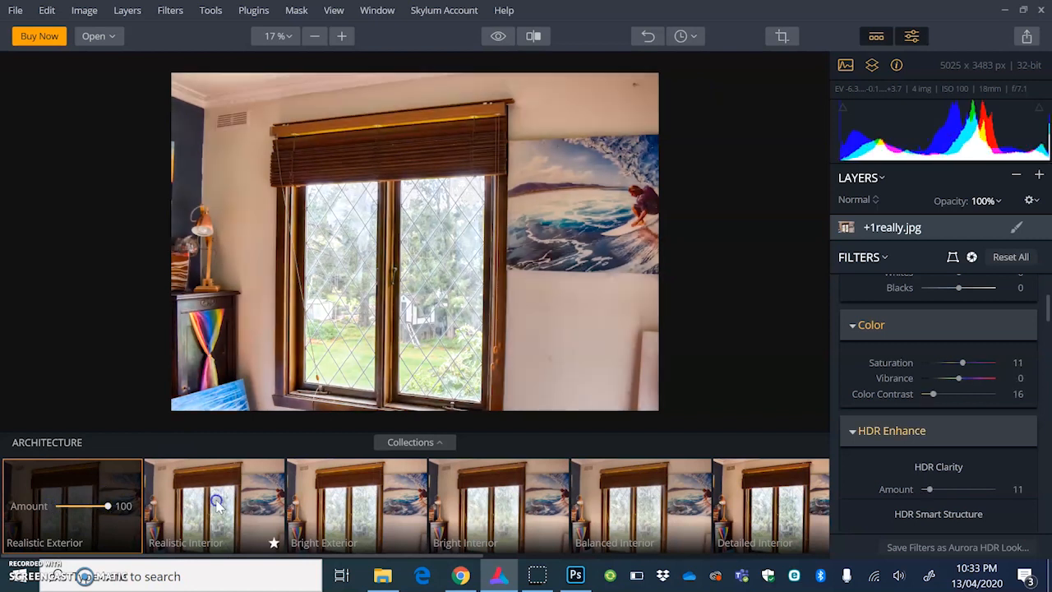
left_click(217, 502)
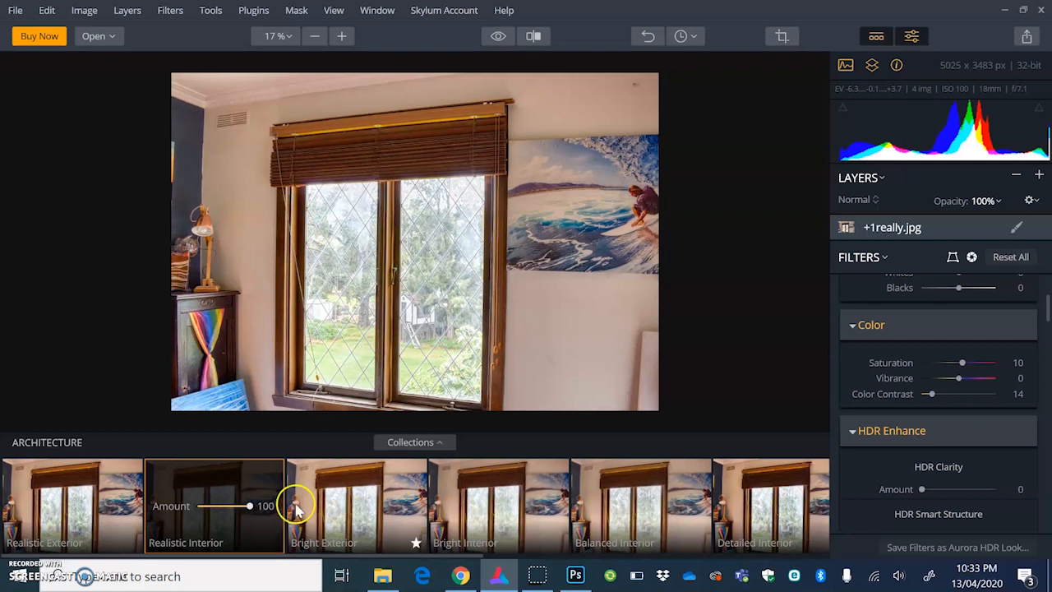
left_click(233, 508)
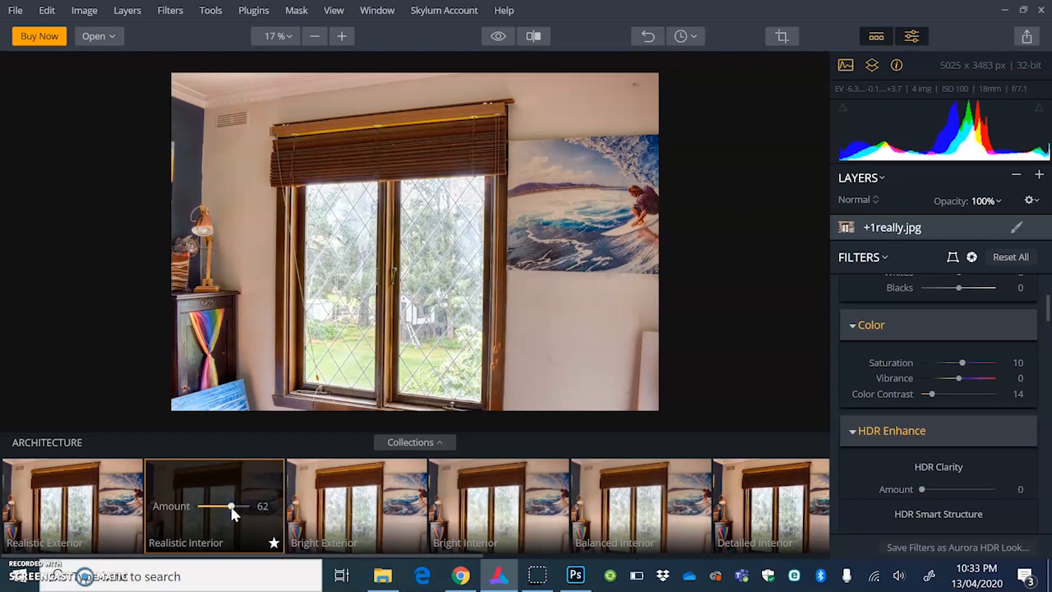
Set the amount of the Realistic Interior look to 59
left_click_drag(233, 514, 231, 511)
left_click_drag(1048, 315, 1049, 254)
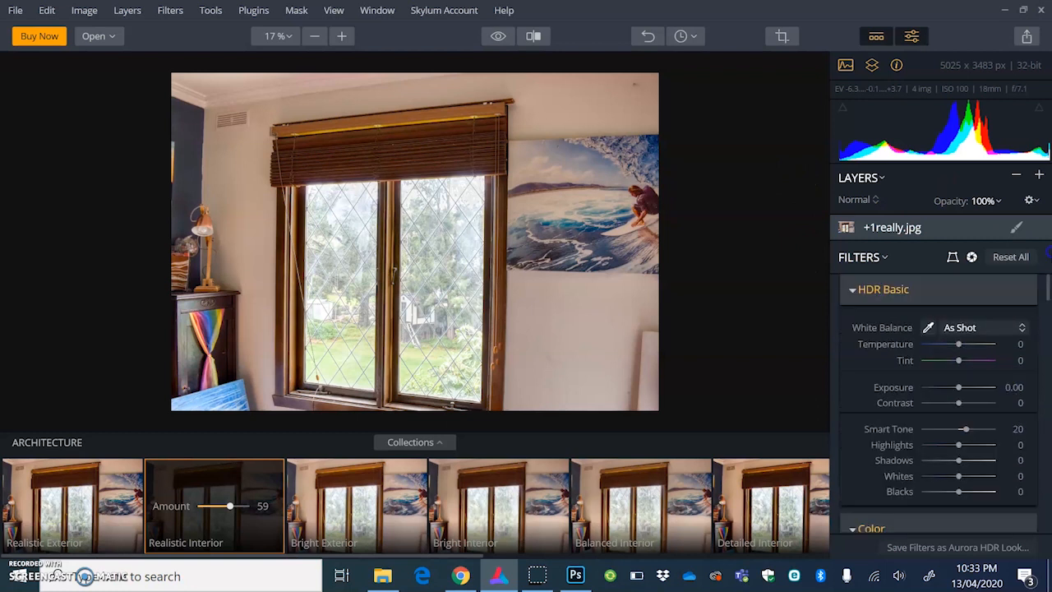
Start exporting the merged photo as an image and name the file "final HDR Aurora"
left_click(1027, 37)
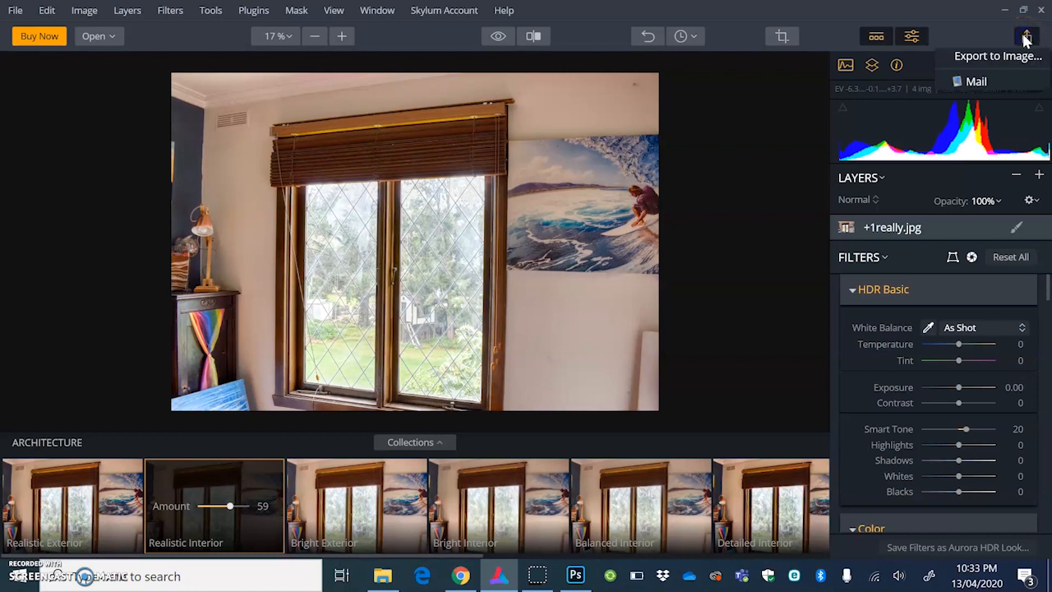
left_click(998, 56)
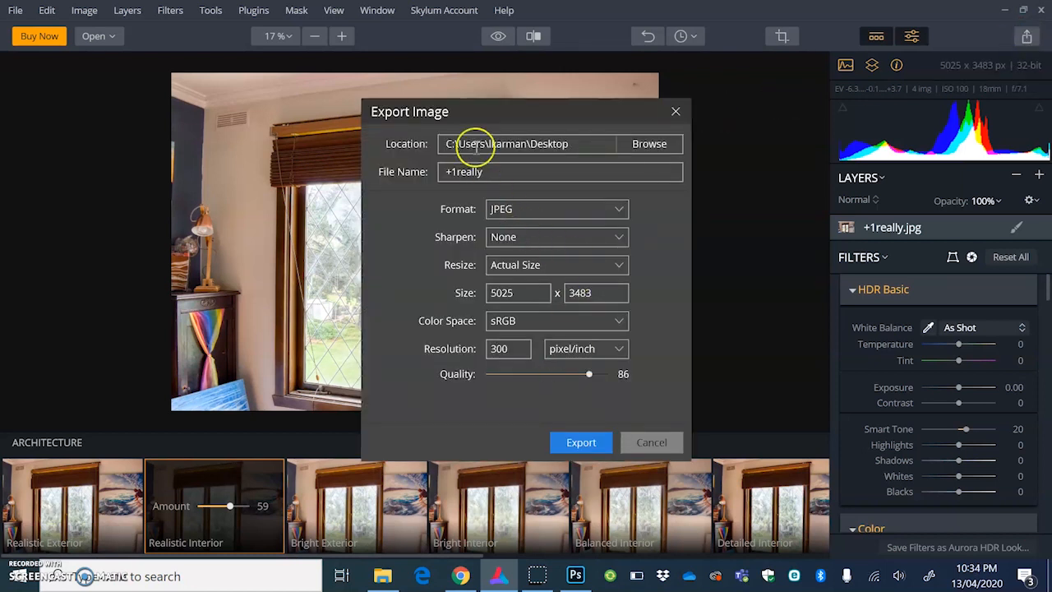
left_click_drag(494, 172, 367, 168)
type("final HDR Aurora")
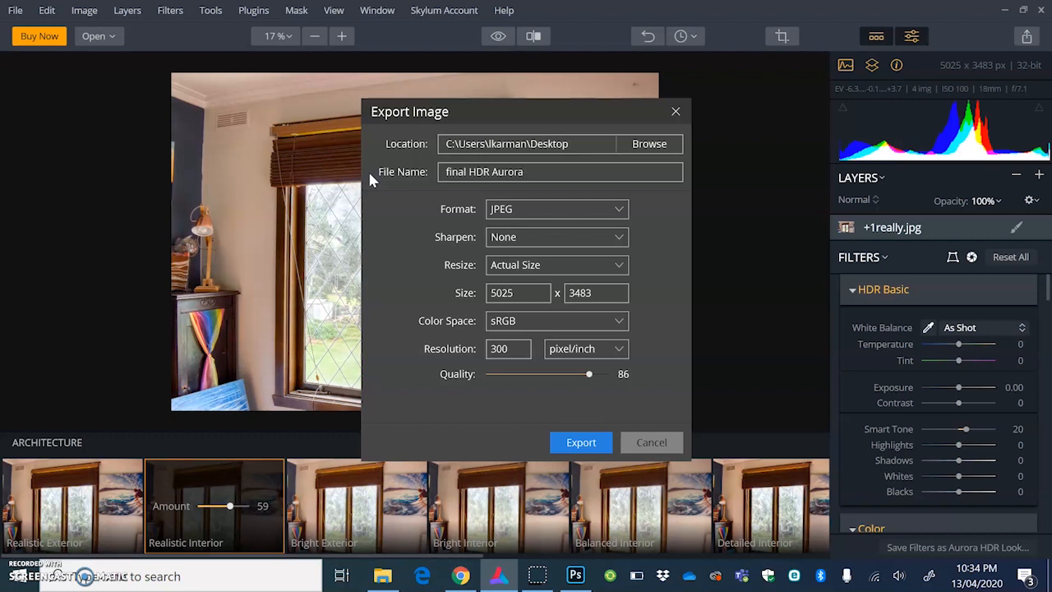
Keep the JPEG format and actual size, set the export quality to 100, and export the photo
left_click(620, 211)
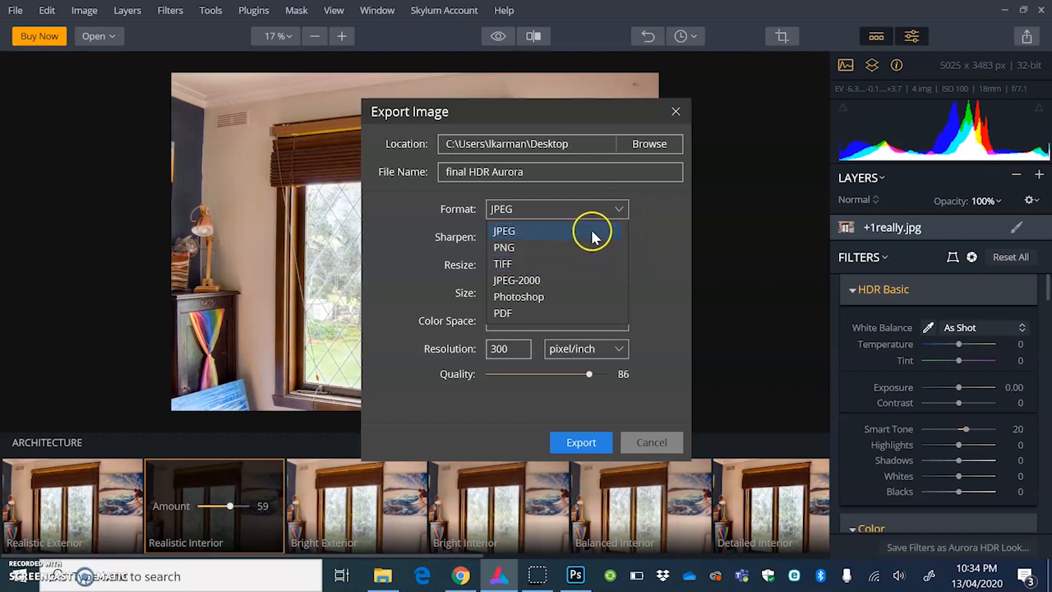
left_click(594, 236)
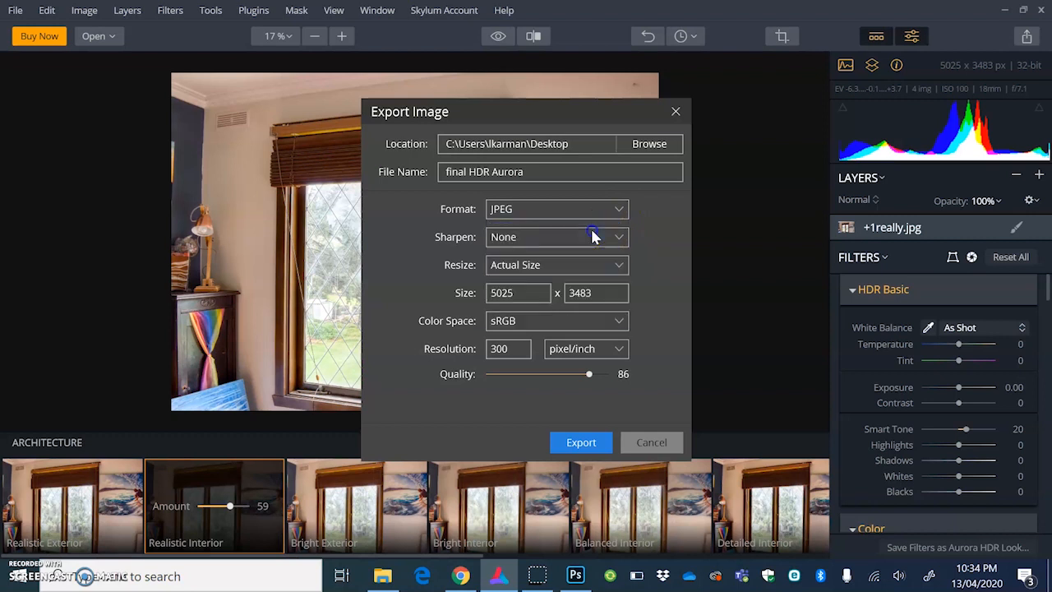
left_click(620, 258)
left_click(621, 258)
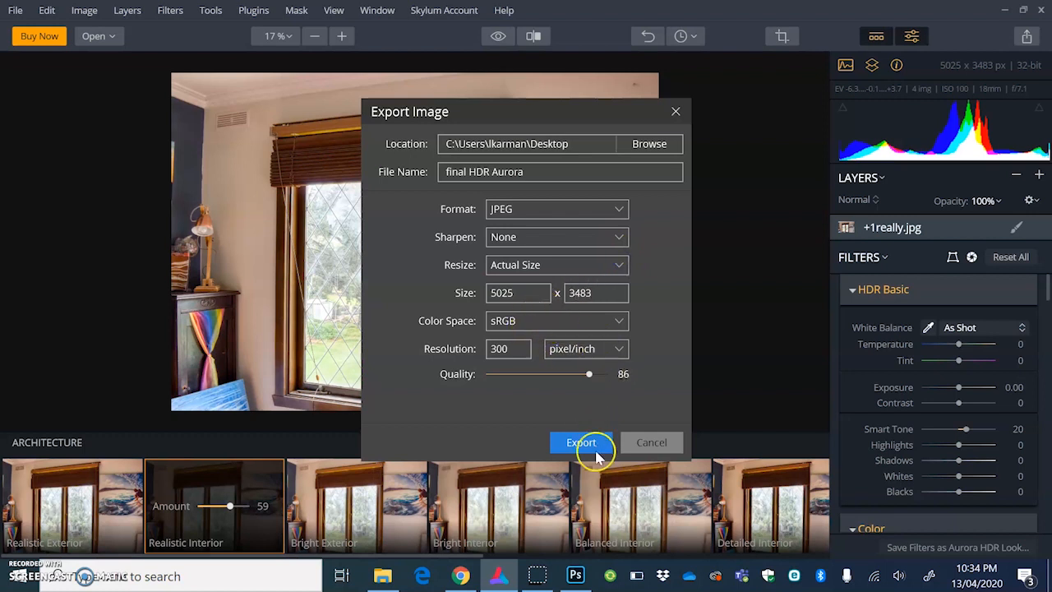
left_click_drag(590, 374, 632, 375)
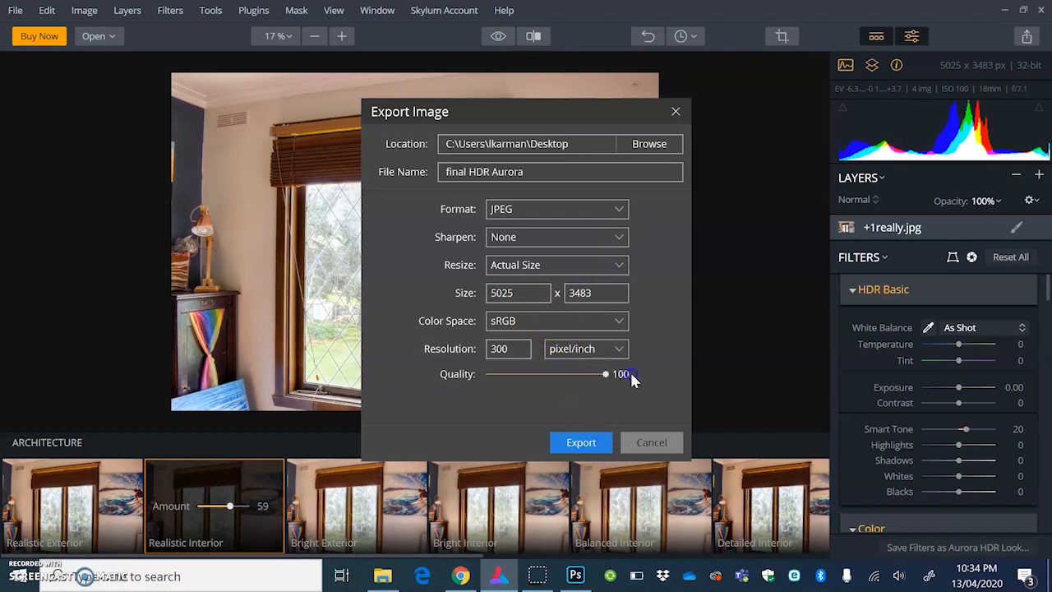
left_click(584, 444)
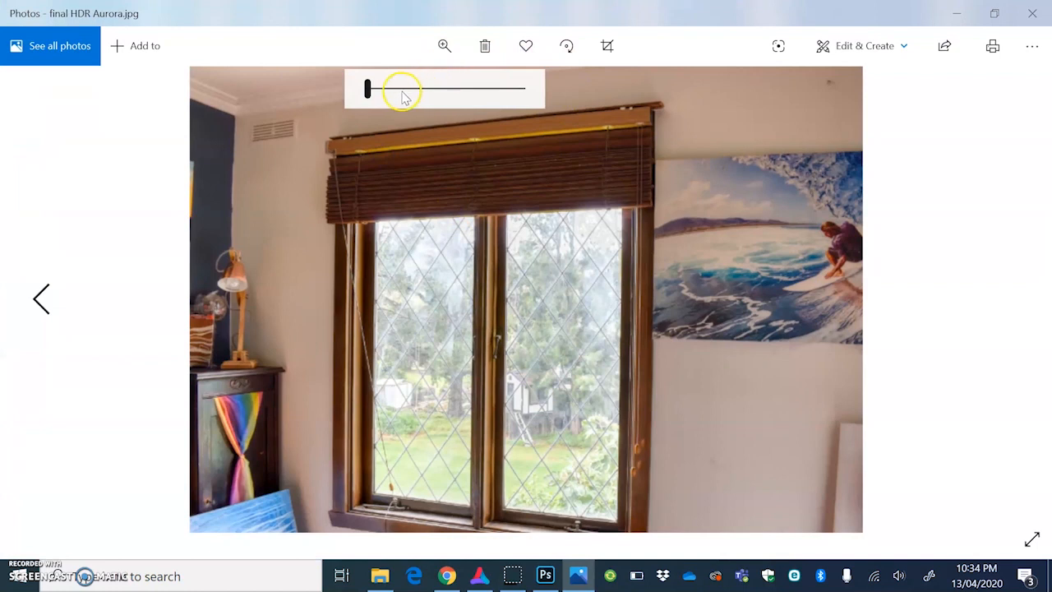
Inspect the window detail in the exported photo up close and compare it with the HDR version in Photoshop
left_click_drag(399, 89, 380, 95)
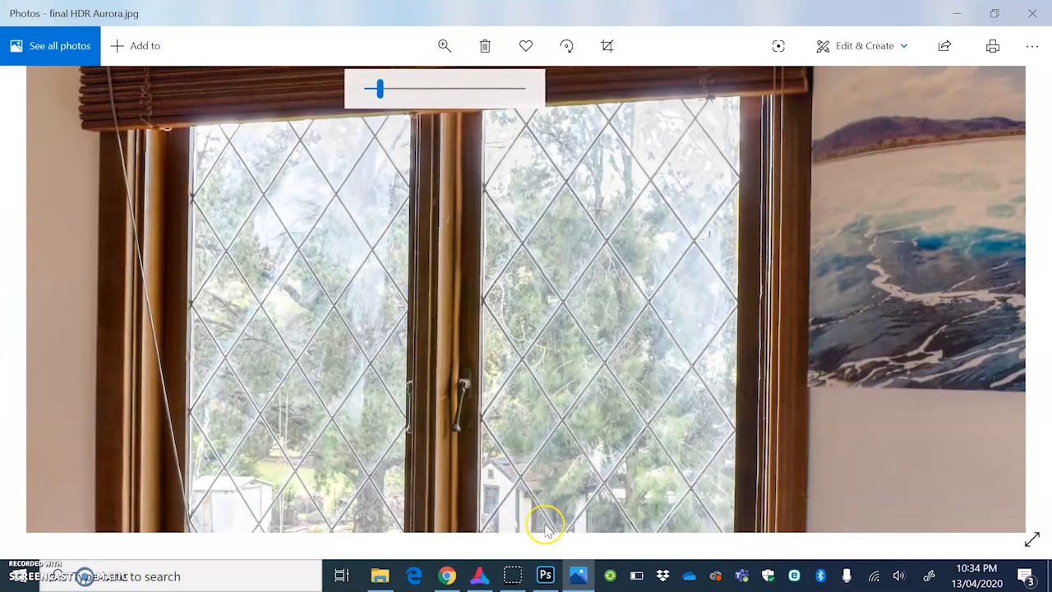
left_click_drag(580, 452, 646, 223)
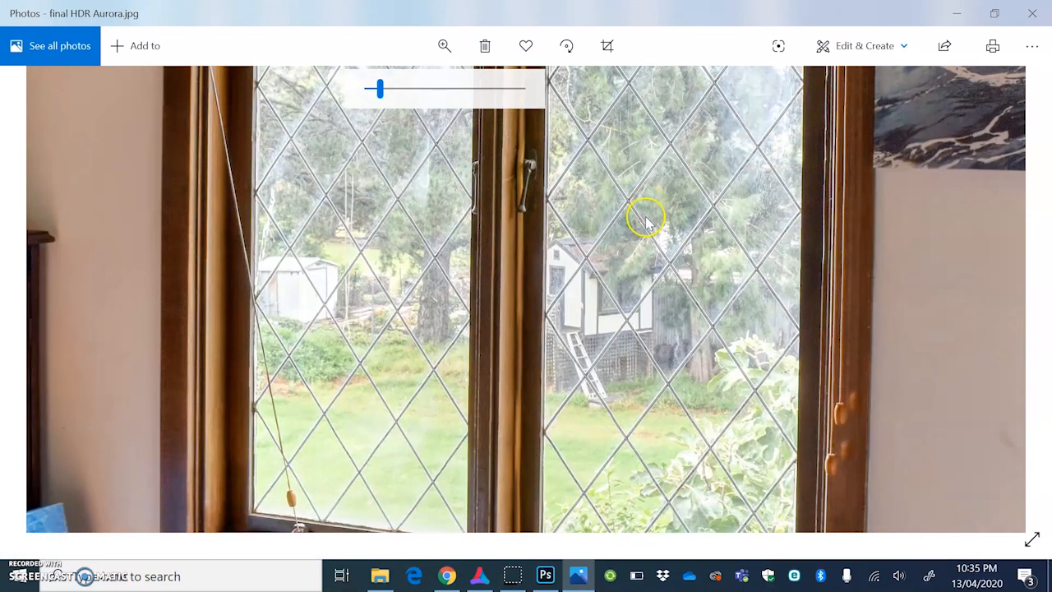
left_click(552, 582)
key("ctrl+z")
key("ctrl+d")
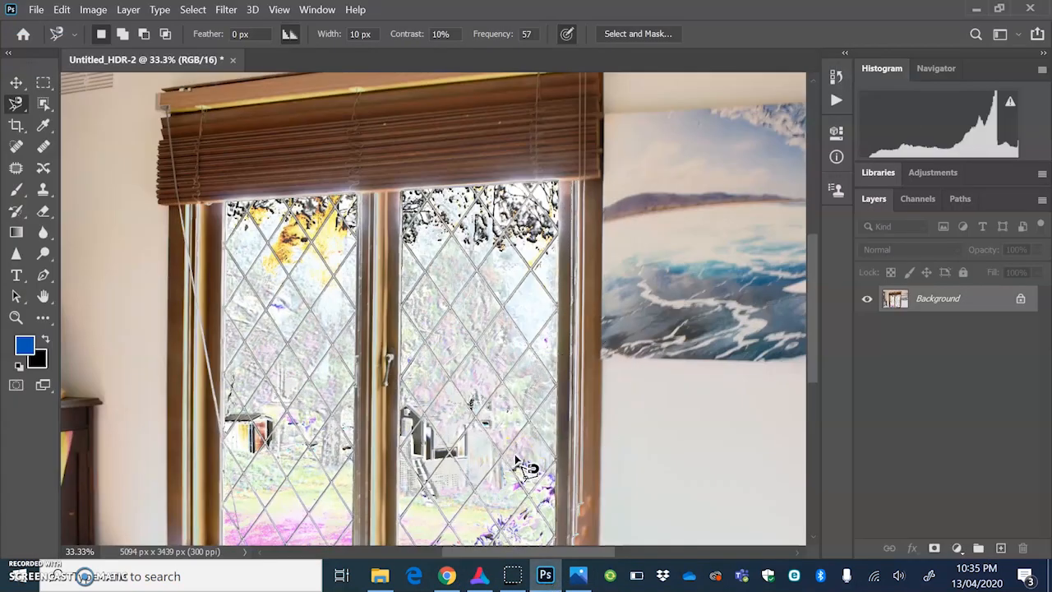
left_click(578, 578)
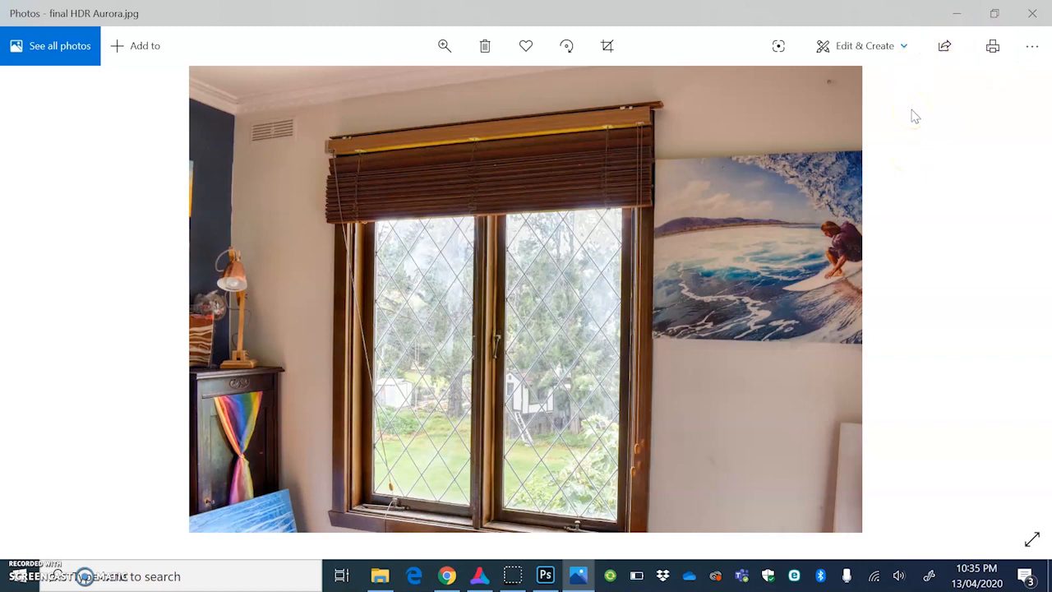
left_click(610, 317)
Switch to File Explorer and open the +1really exposure from the Really HDR folder in a maximized Photos window
left_click(379, 574)
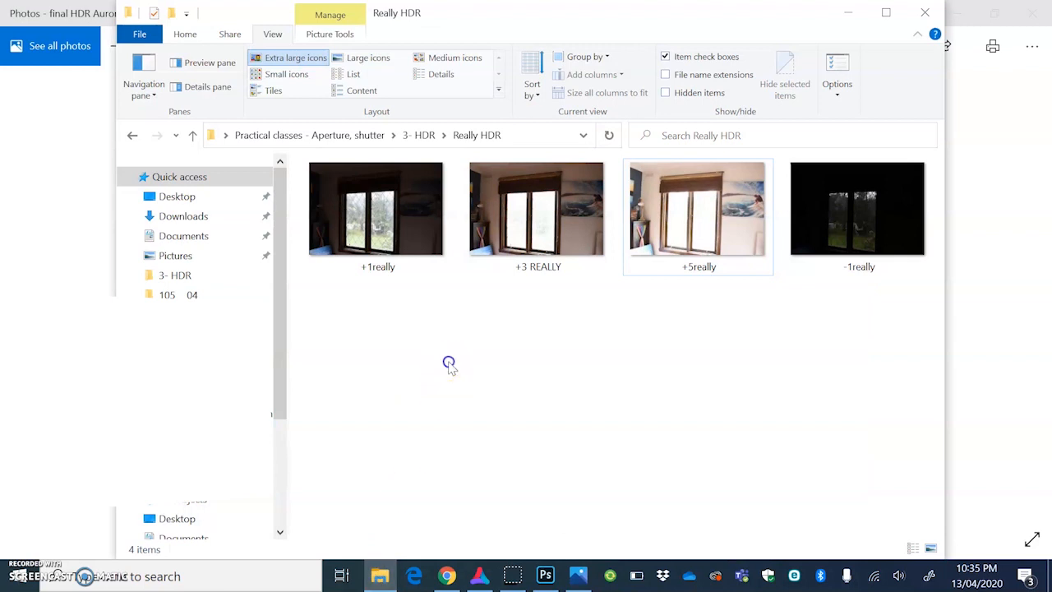
double_click(399, 242)
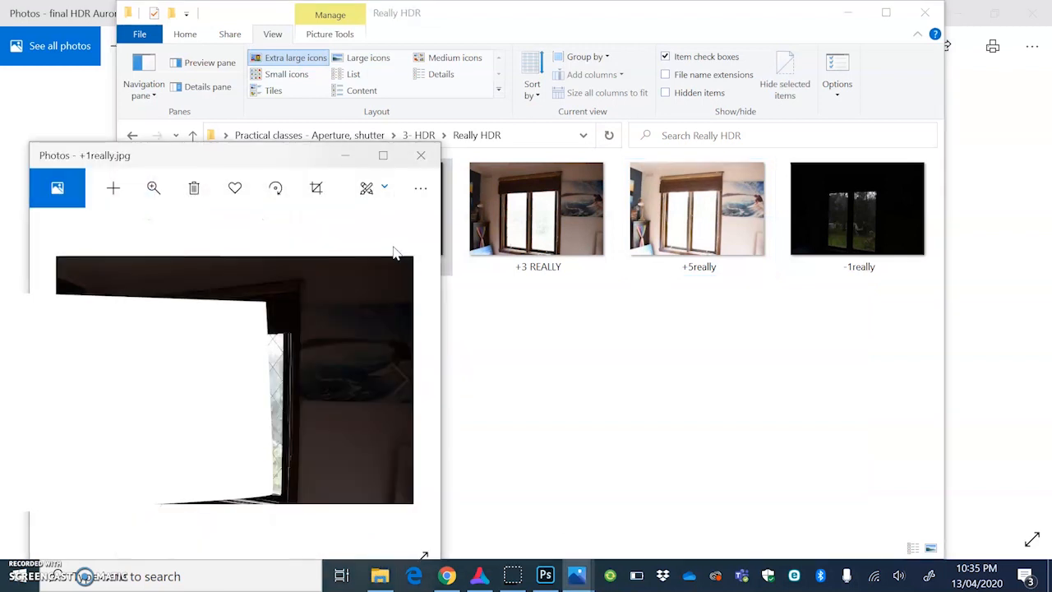
left_click(391, 162)
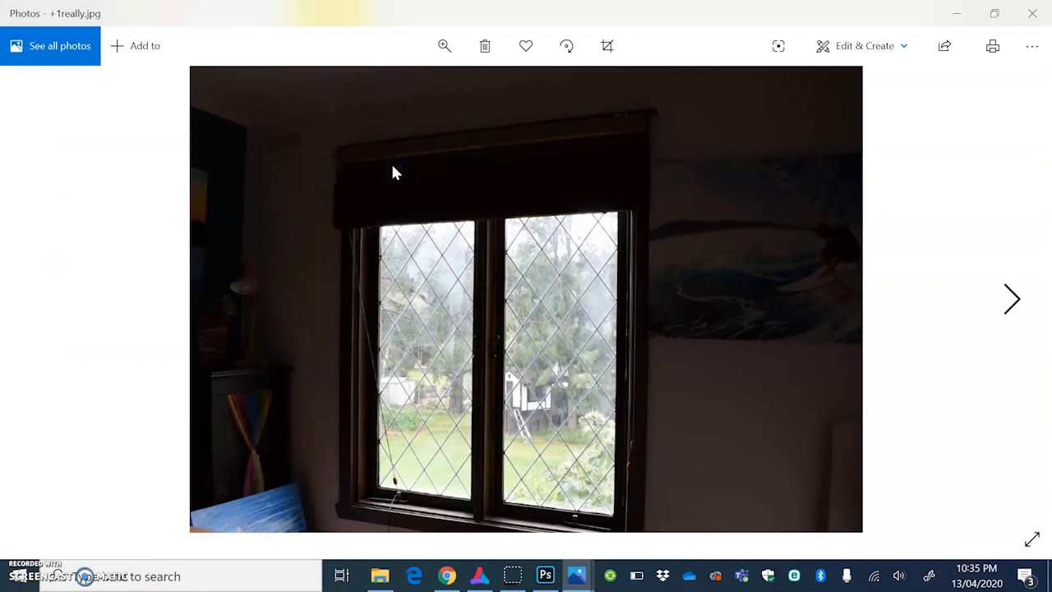
Compare the bracketed originals, alternating between +1really and +3 REALLY before viewing the remaining exposures, and minimize the viewer
key("Right")
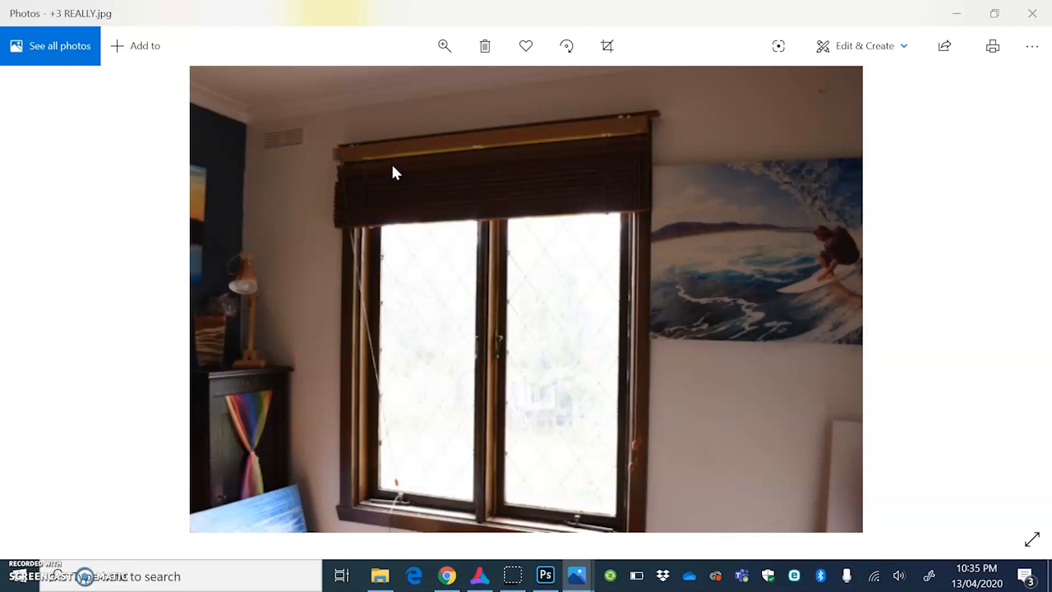
key("Left")
key("Right")
key("Left")
key("Right")
key("Left")
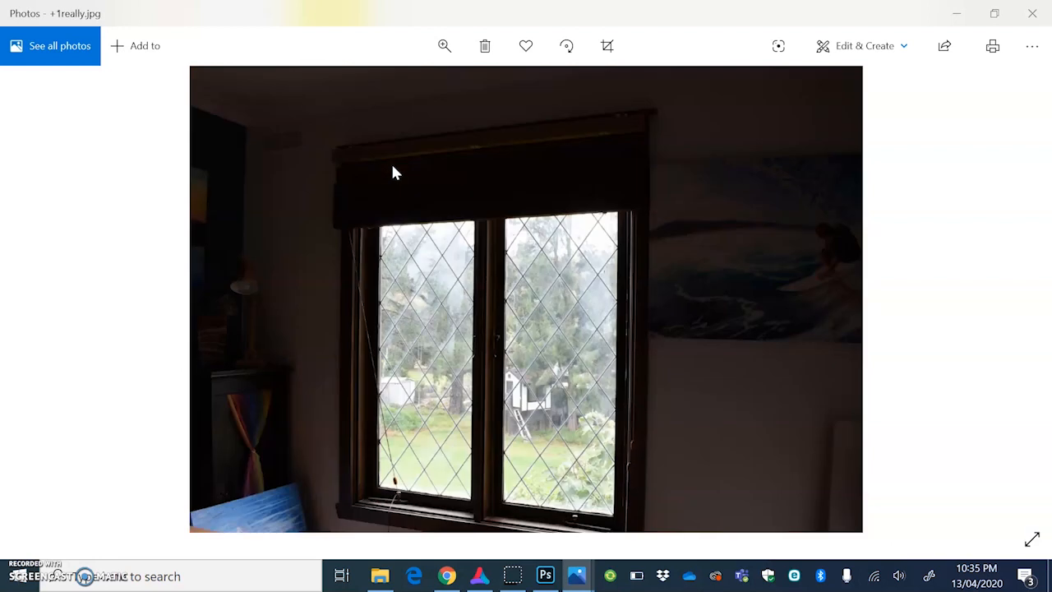
key("Right")
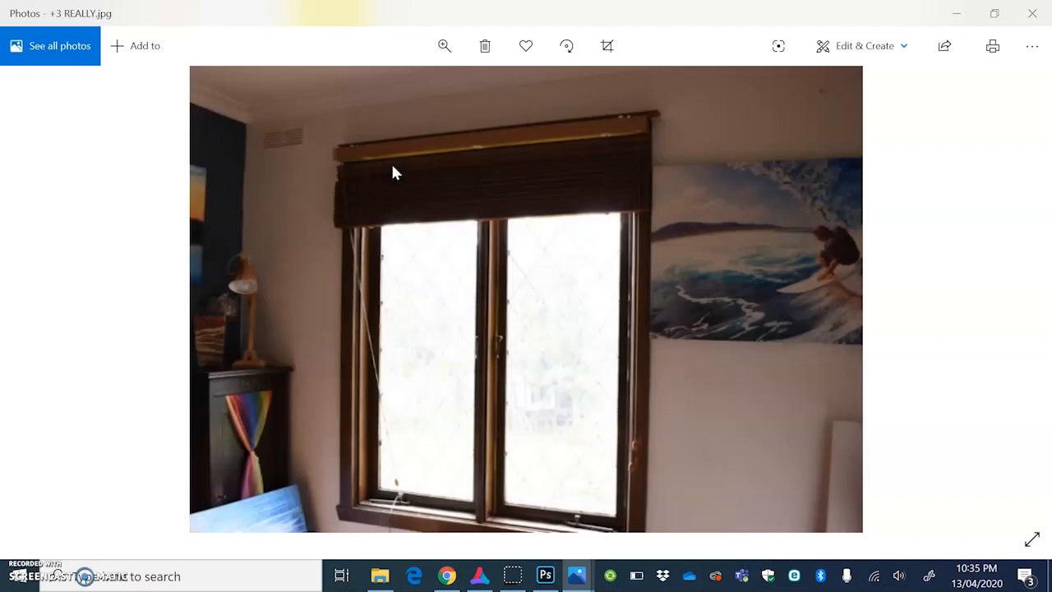
key("Right")
key("Right")
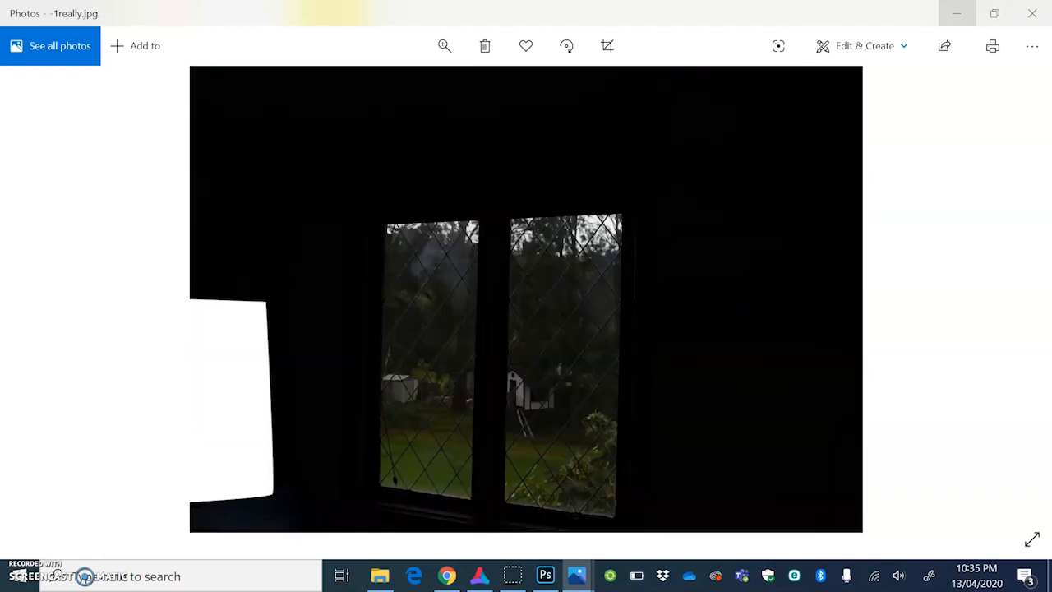
left_click(956, 13)
Bring up the final HDR Aurora photo, compare it again with Photoshop's HDR version, and minimize both windows
mouse_move(576, 570)
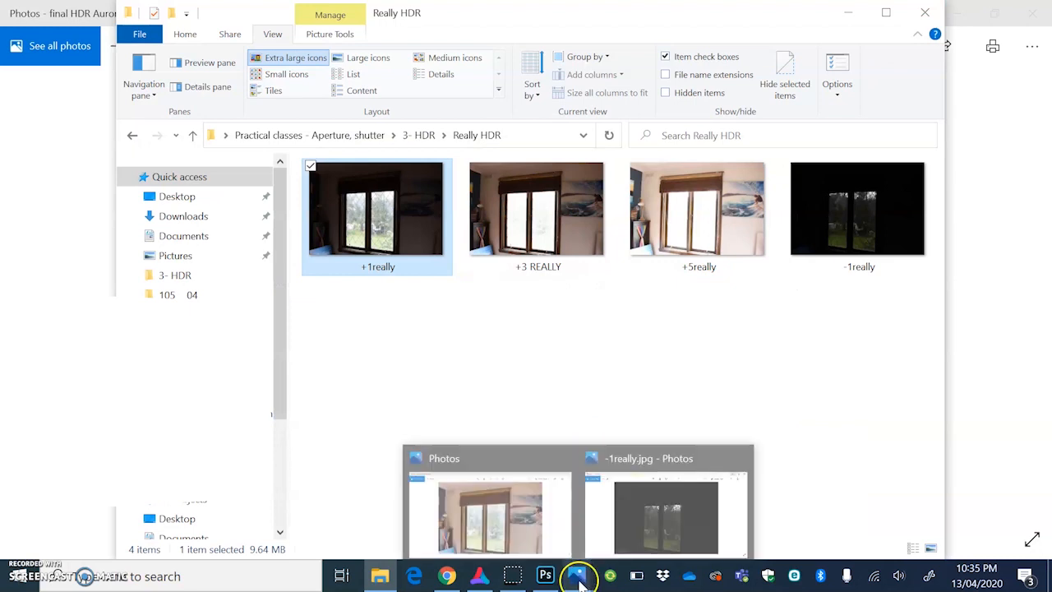
left_click(517, 536)
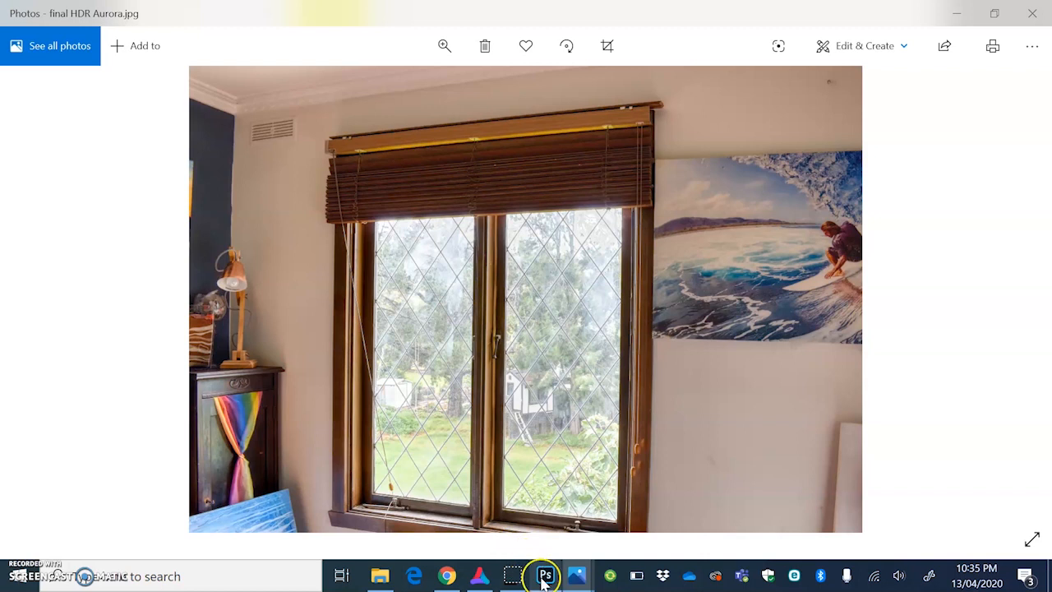
mouse_move(544, 575)
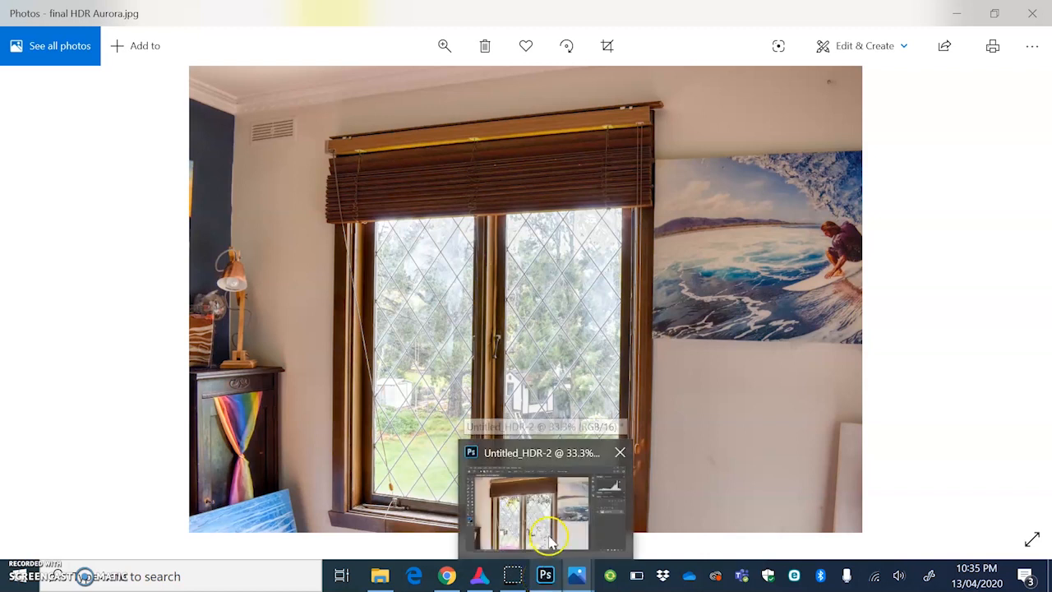
left_click(540, 542)
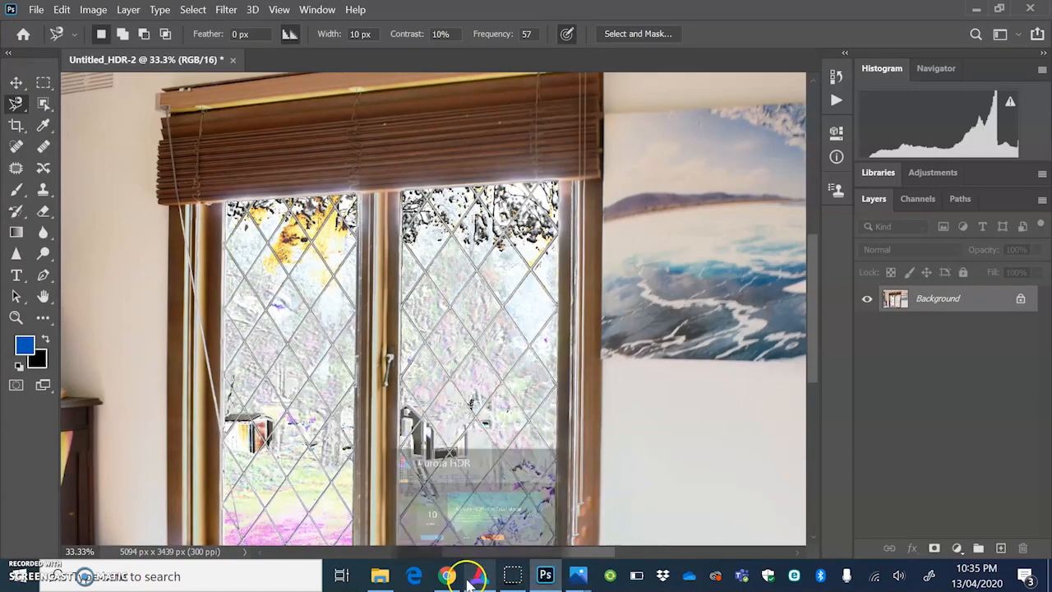
left_click(975, 11)
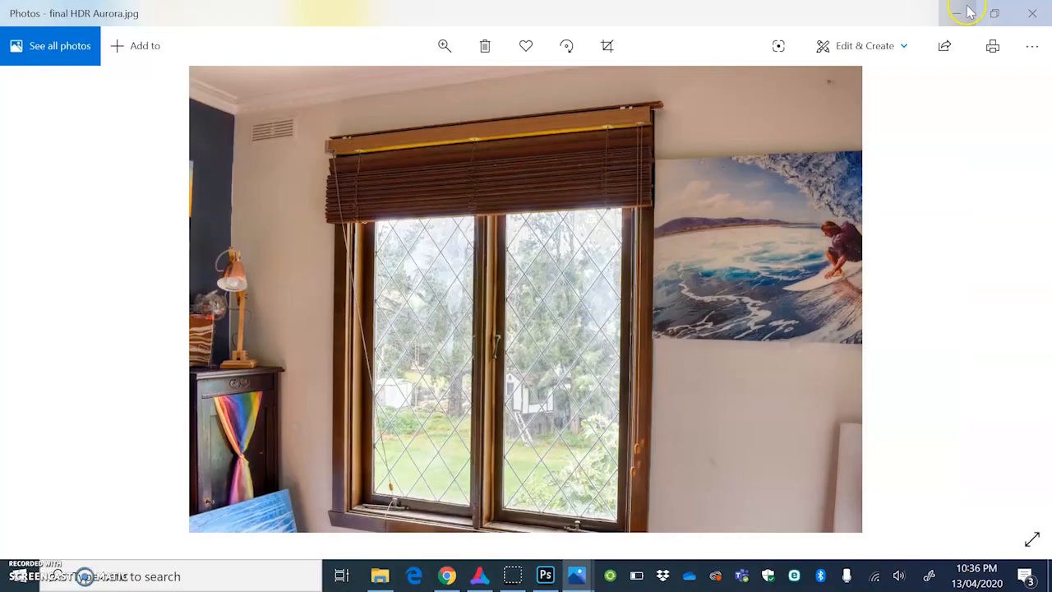
left_click(963, 12)
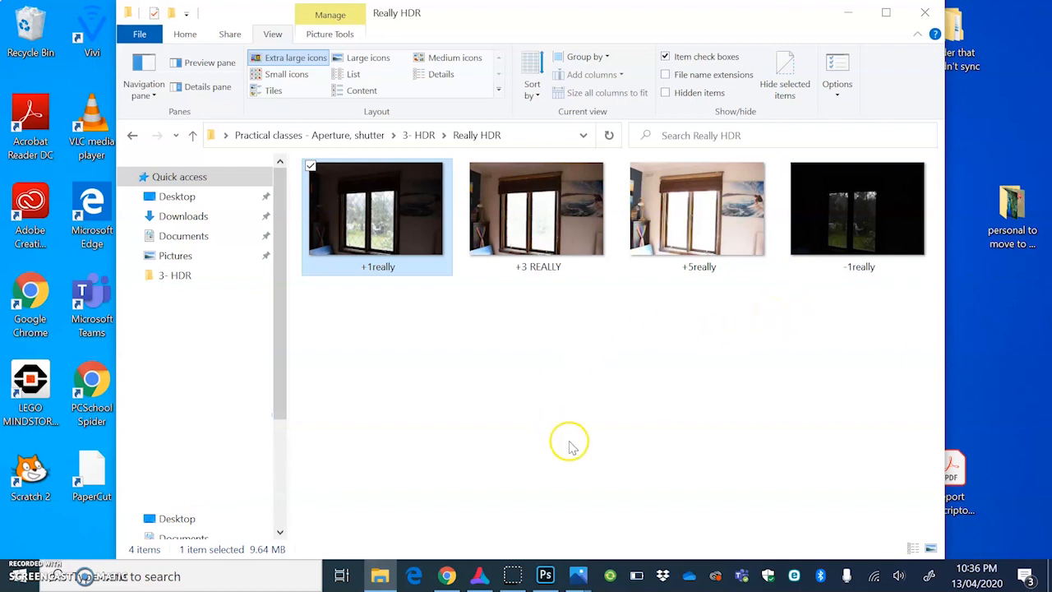
Switch to Chrome and look at the Aurora HDR options, including the trial download, on the Skylum website
mouse_move(485, 579)
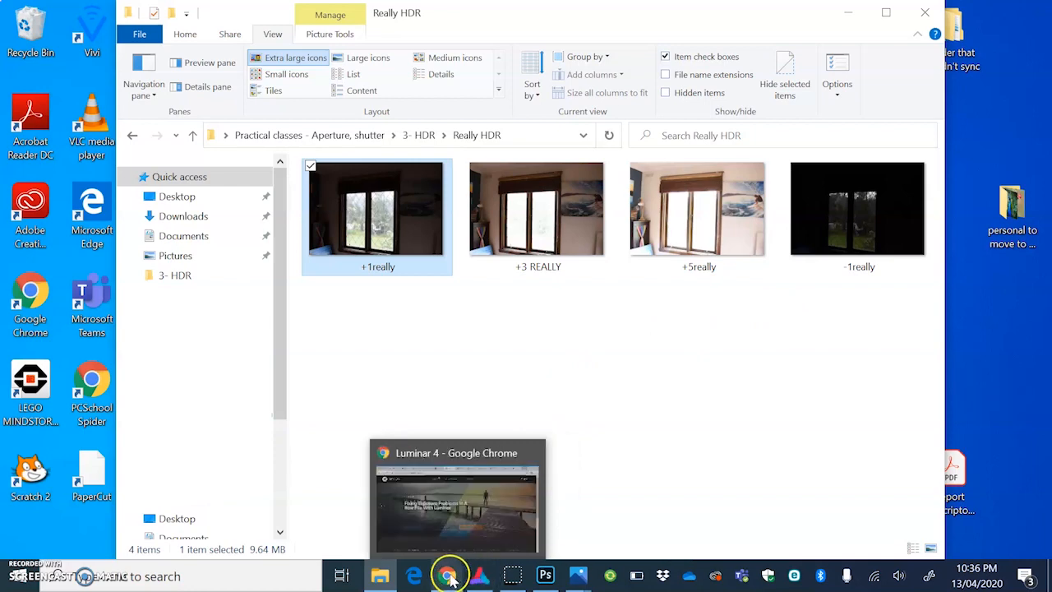
left_click(447, 575)
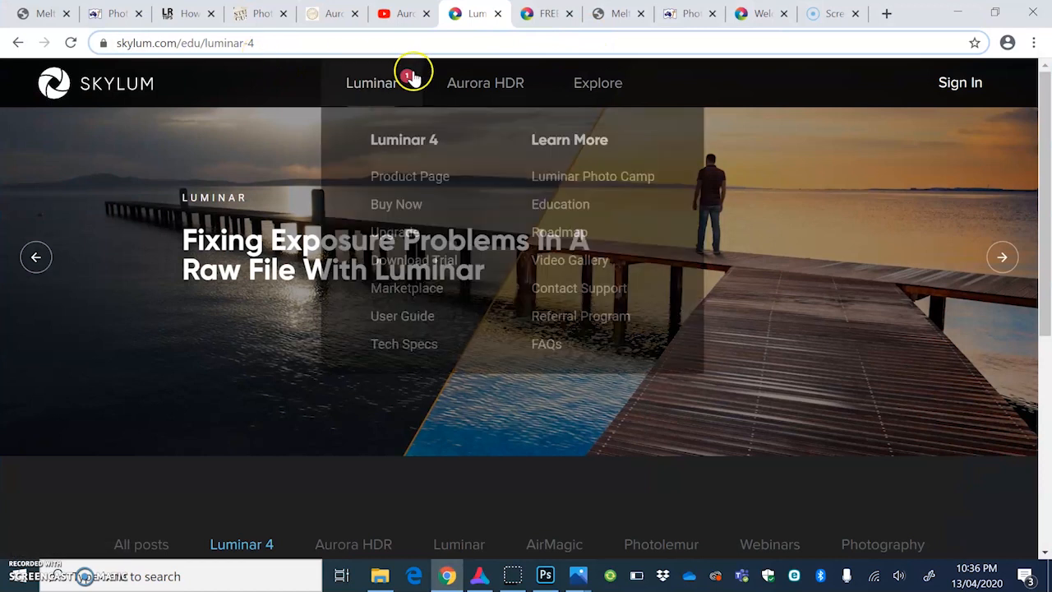
mouse_move(448, 79)
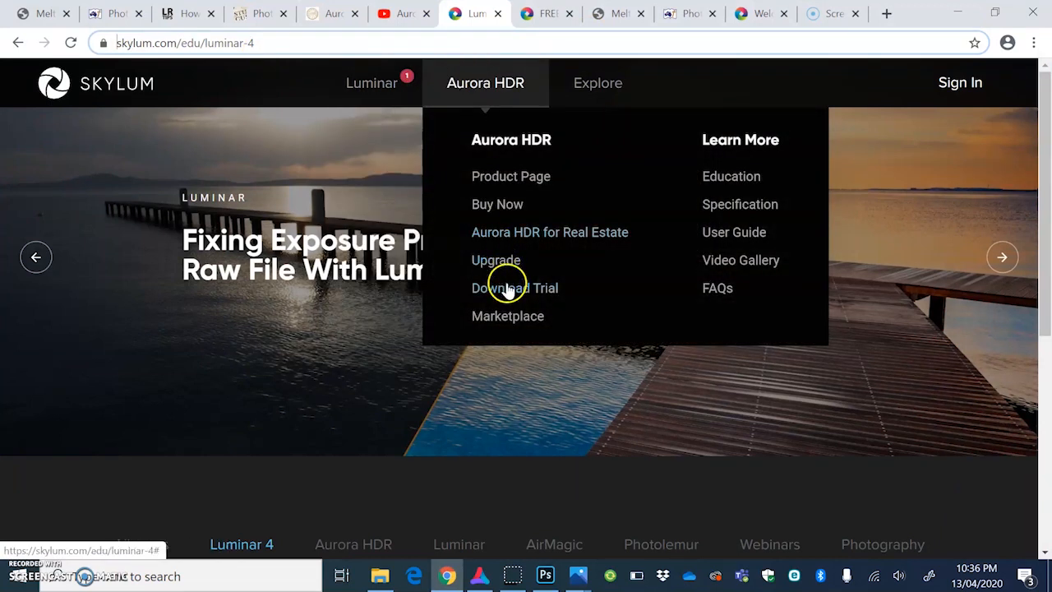